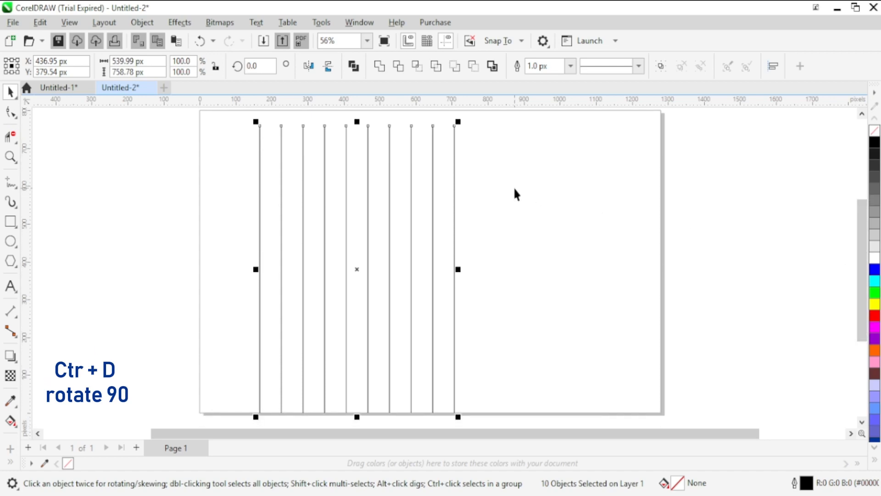
# Group the ten vertical lines, then rotate a duplicate of the group by 90 degrees to form a grid.
pyautogui.press('Up')
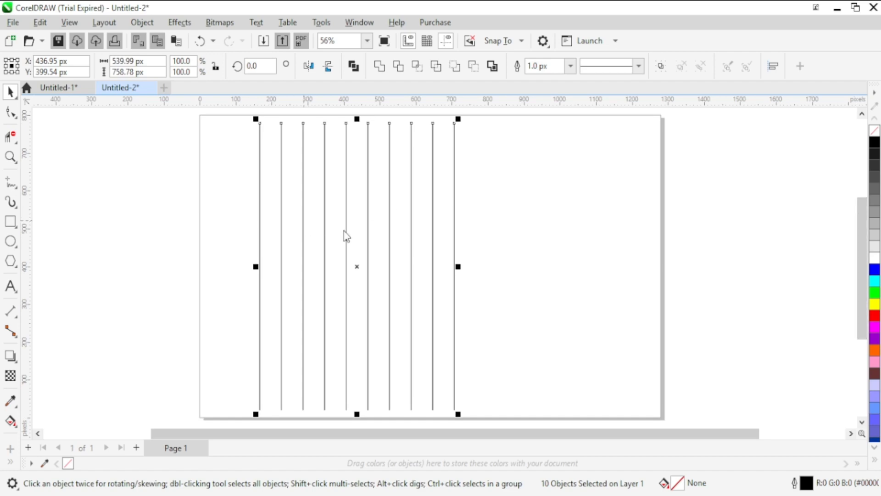
pyautogui.hotkey('ctrl', 'g')
pyautogui.moveTo(326, 188); pyautogui.dragTo(263, 127)
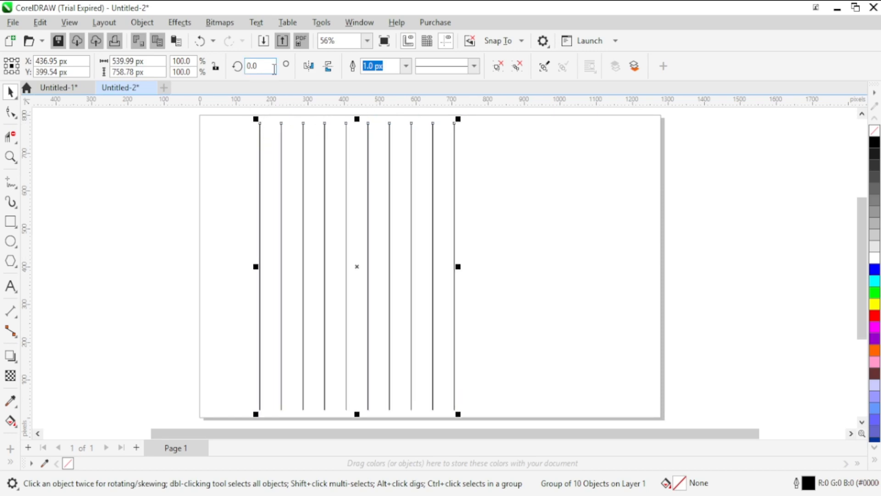
pyautogui.moveTo(266, 68); pyautogui.dragTo(243, 73)
pyautogui.write('90')
pyautogui.press('Return')
pyautogui.click(223, 196)
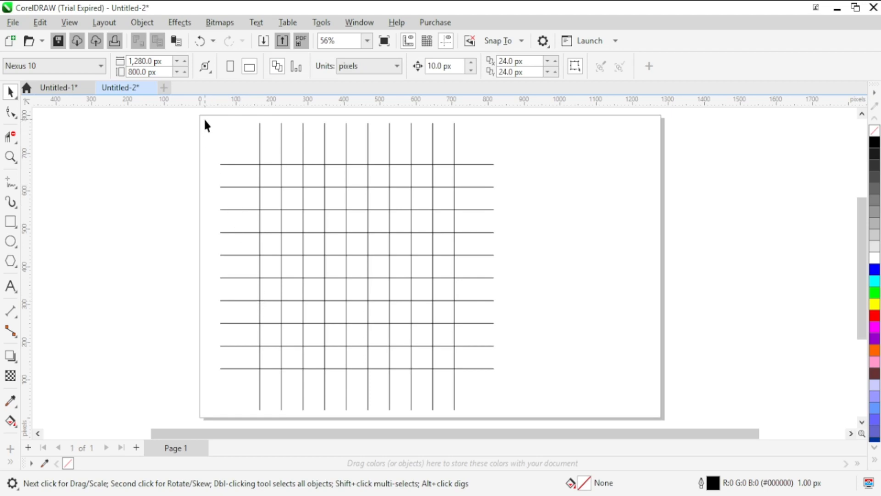
# Move the vertical and horizontal line groups together to the right until their centre is at about X 587 px.
pyautogui.moveTo(206, 125); pyautogui.dragTo(541, 395)
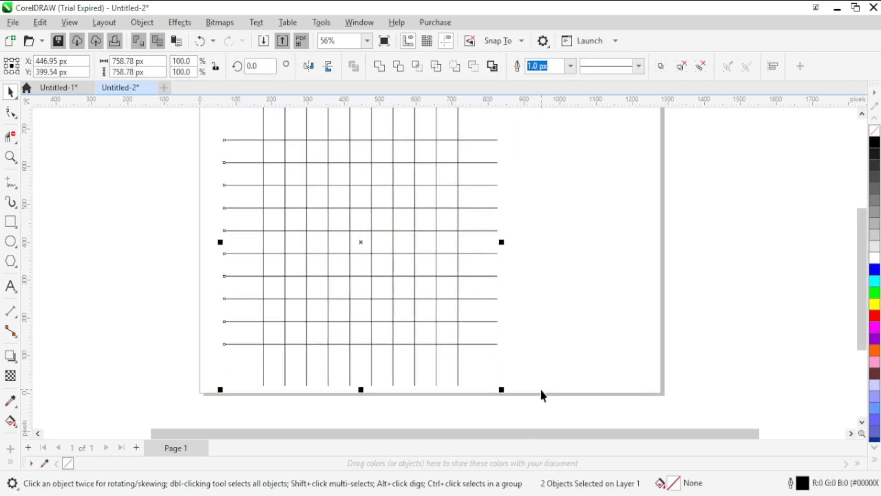
pyautogui.press('Right')
pyautogui.press('Right')
pyautogui.press('Right')
pyautogui.press('Right')
pyautogui.press('Right')
pyautogui.press('Right')
pyautogui.press('Right')
pyautogui.press('Right')
pyautogui.press('Right')
pyautogui.press('Right')
pyautogui.press('Right')
pyautogui.press('Right')
pyautogui.press('Right')
pyautogui.press('Right')
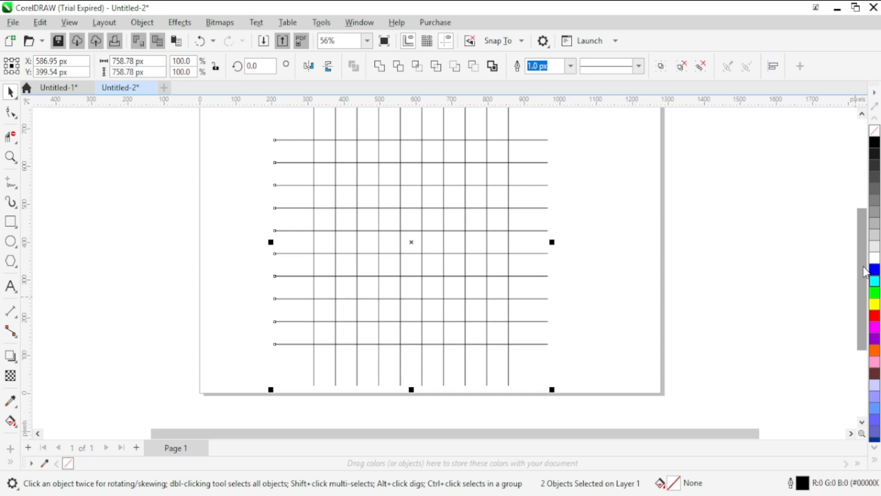
pyautogui.moveTo(865, 271); pyautogui.dragTo(864, 256)
pyautogui.click(654, 269)
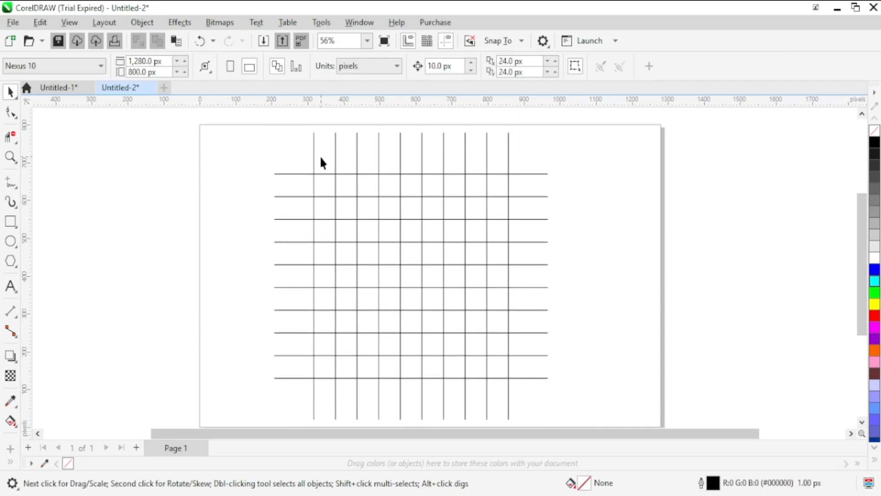
# From the ungrouped horizontal lines, duplicate the top four in place and widen the copies evenly to about 933 px.
pyautogui.click(301, 173)
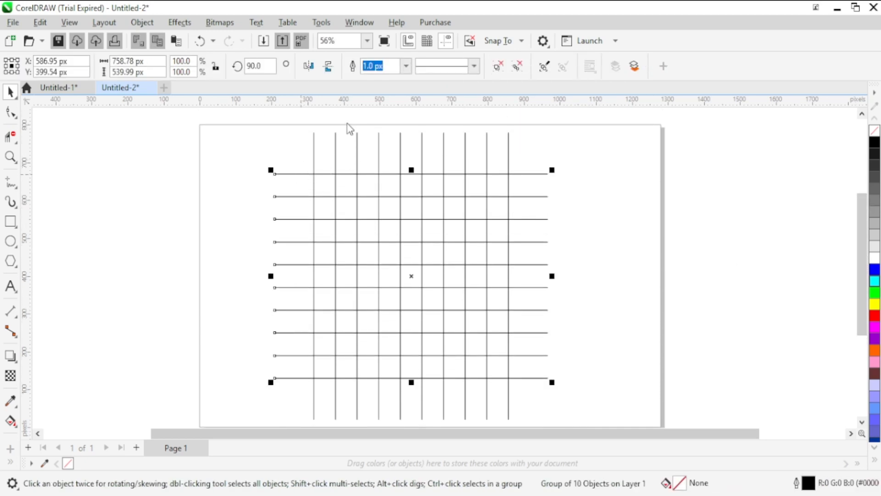
pyautogui.click(241, 165)
pyautogui.moveTo(249, 151); pyautogui.dragTo(418, 257)
pyautogui.moveTo(530, 254); pyautogui.dragTo(557, 252)
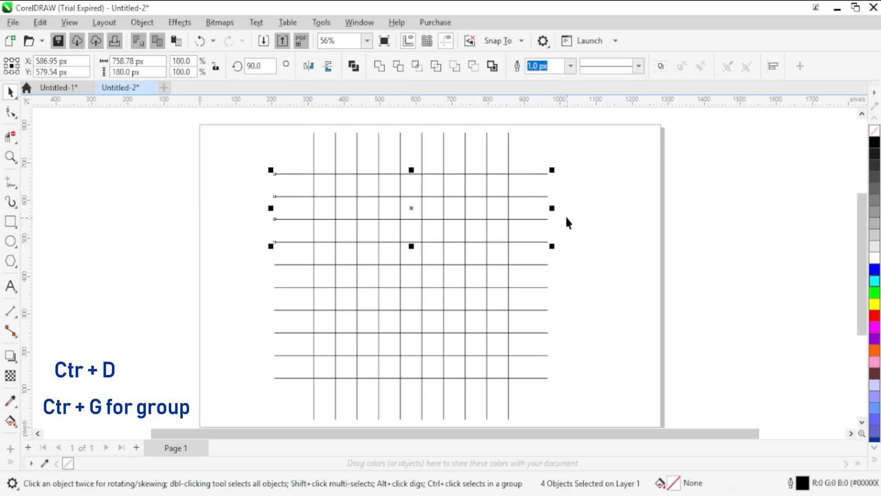
pyautogui.moveTo(554, 207); pyautogui.dragTo(583, 208)
pyautogui.hotkey('ctrl', 'z')
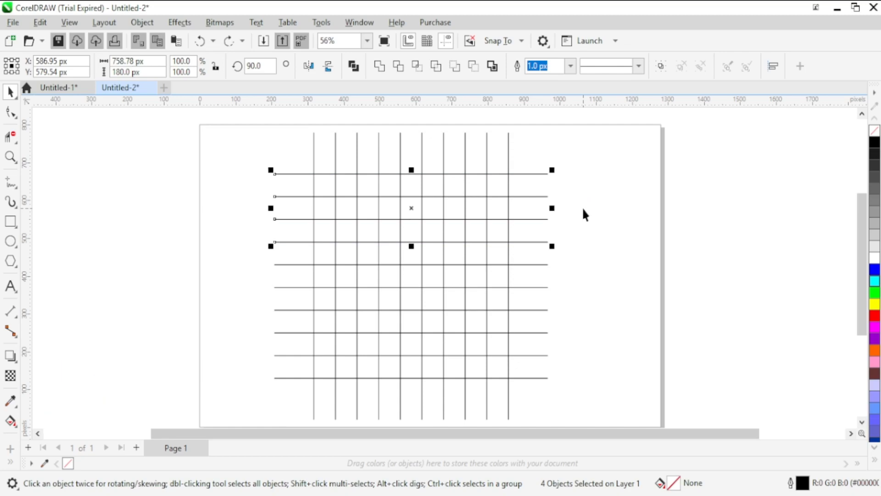
pyautogui.hotkey('ctrl', 'd')
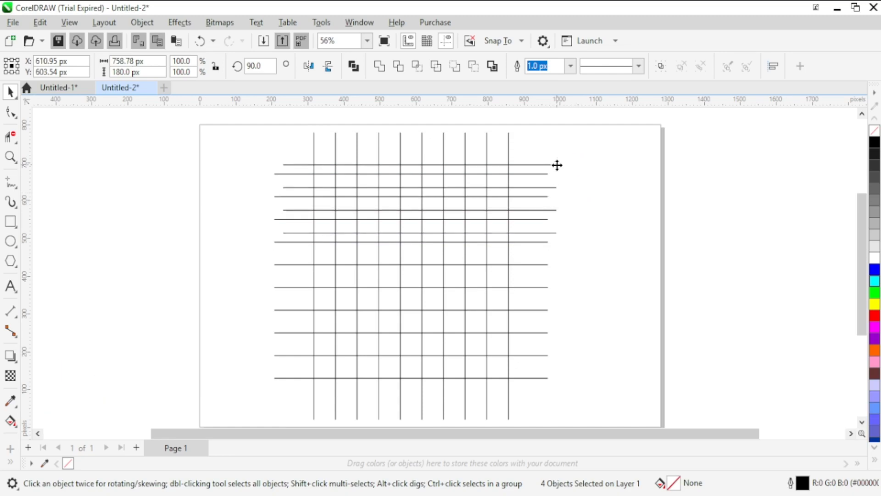
pyautogui.moveTo(557, 165); pyautogui.dragTo(548, 174)
pyautogui.moveTo(553, 208); pyautogui.dragTo(585, 210)
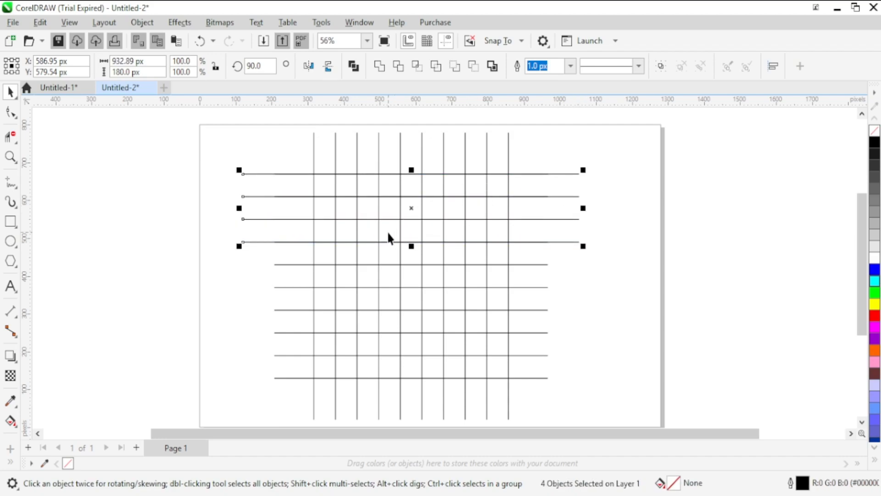
# Group the four widened horizontal lines and rotate the group by 45 degrees.
pyautogui.hotkey('ctrl', 'g')
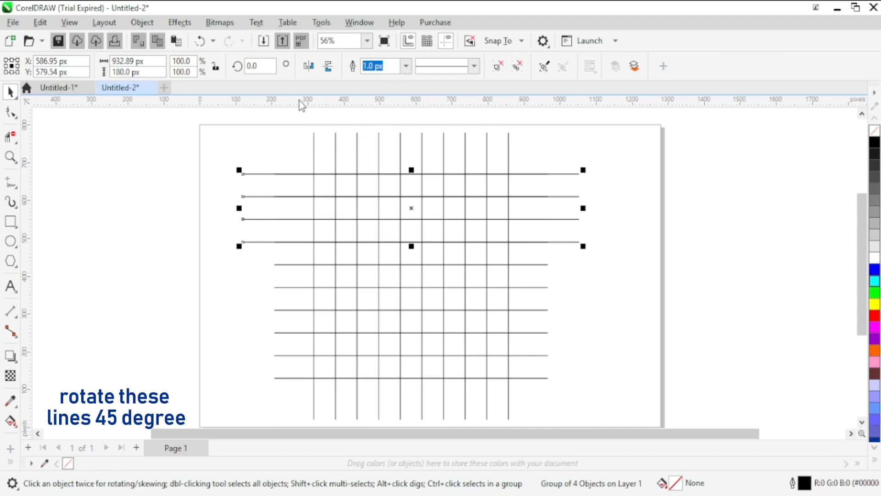
pyautogui.moveTo(263, 66); pyautogui.dragTo(246, 66)
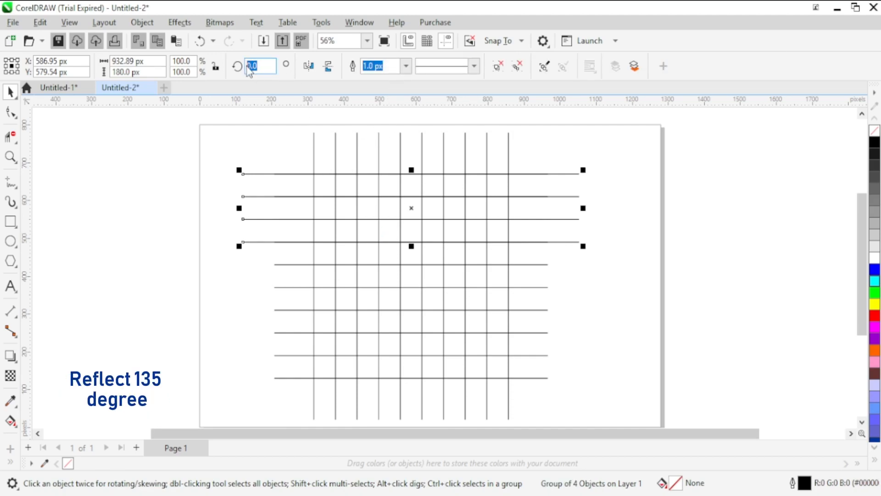
pyautogui.write('45')
pyautogui.press('Return')
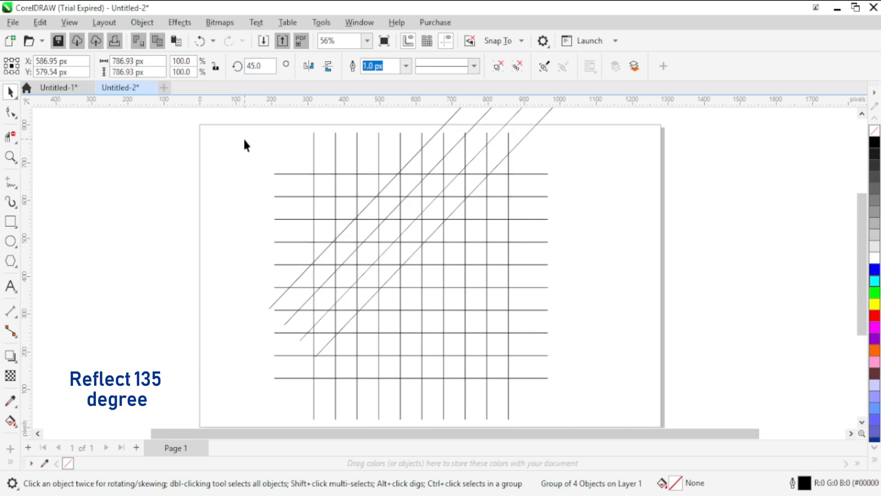
# Duplicate the diagonal line group in place and set the copy's rotation angle to 135 degrees.
pyautogui.click(243, 137)
pyautogui.click(387, 184)
pyautogui.moveTo(387, 184); pyautogui.dragTo(395, 174)
pyautogui.moveTo(278, 300); pyautogui.dragTo(270, 308)
pyautogui.doubleClick(264, 68)
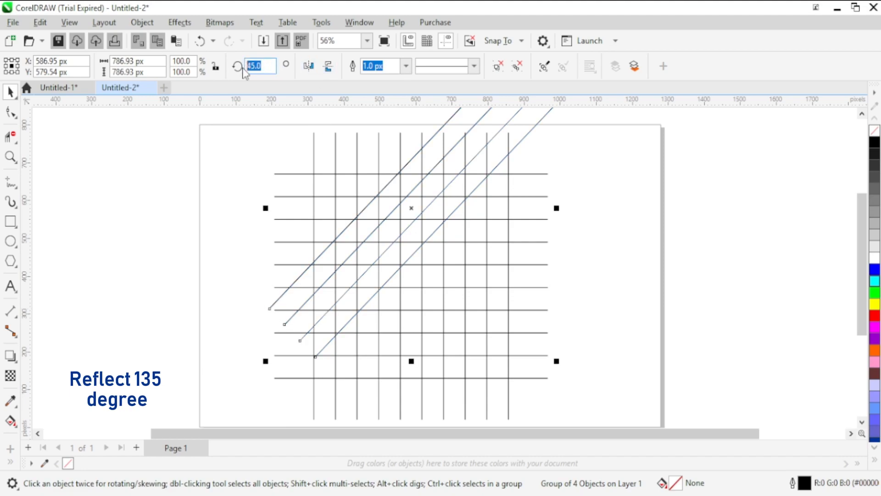
pyautogui.write('13')
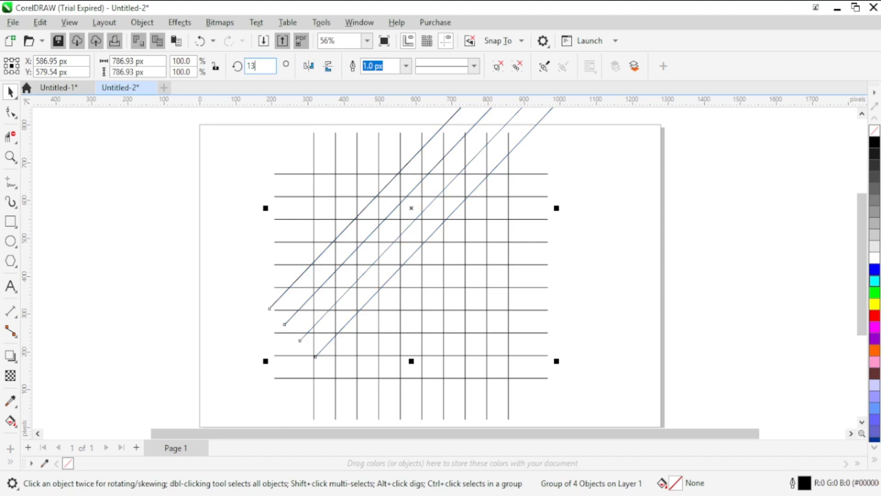
pyautogui.write('5')
pyautogui.press('Return')
pyautogui.click(240, 172)
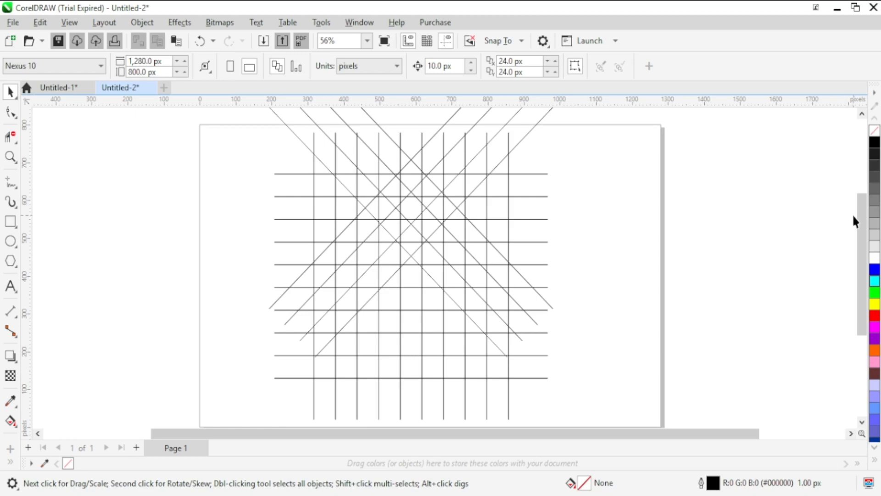
# Centre-align both diagonal line groups with the vertical line group.
pyautogui.scroll(1, 857, 208)
pyautogui.click(368, 120)
pyautogui.hotkey('ctrl', 'c')
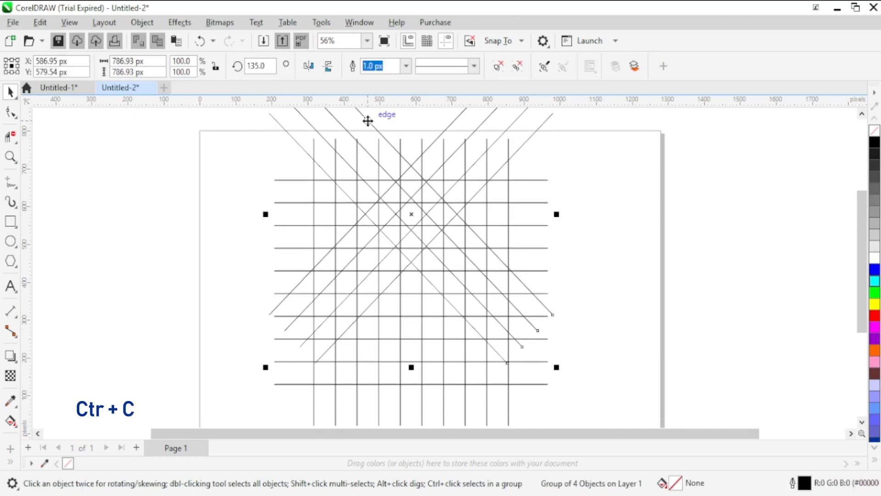
pyautogui.keyDown('shift'); pyautogui.click(455, 118); pyautogui.keyUp('shift')
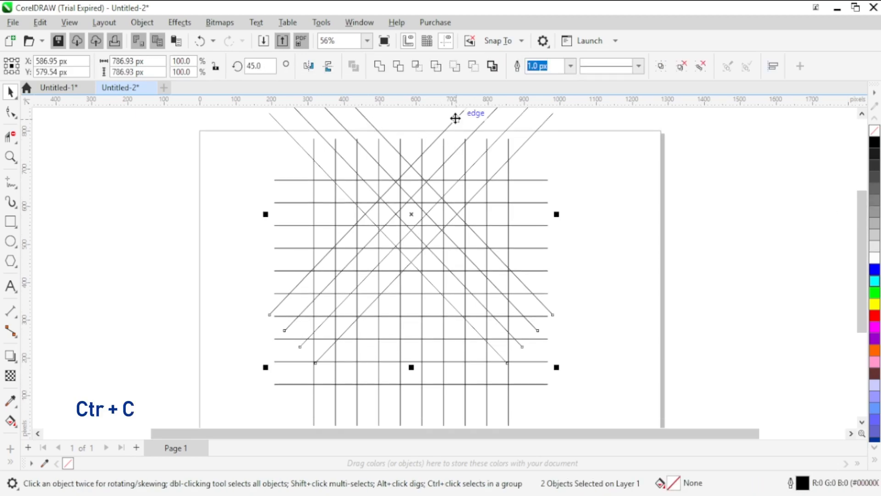
pyautogui.keyDown('shift'); pyautogui.click(422, 141); pyautogui.keyUp('shift')
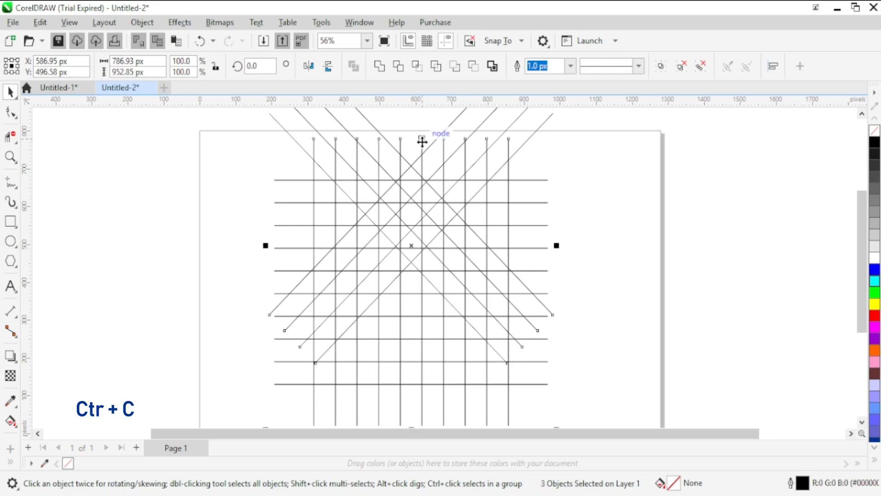
pyautogui.press('c')
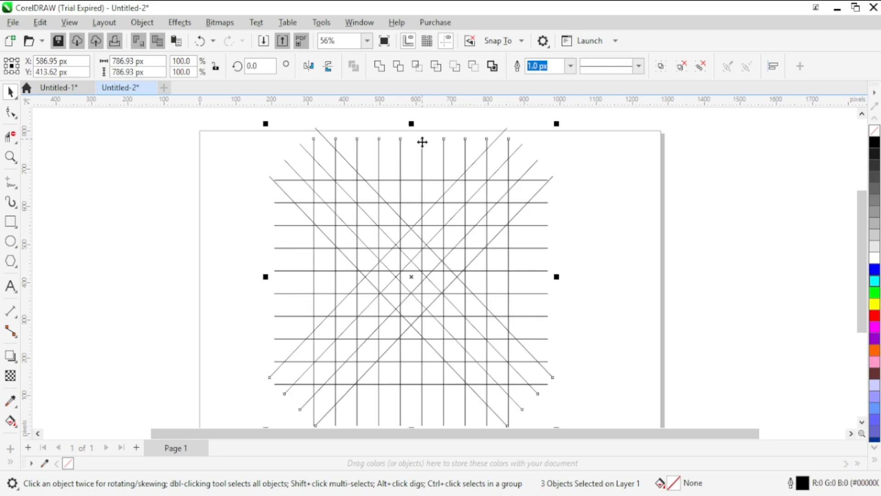
pyautogui.click(616, 157)
# Move both diagonal line groups together off the grid and nudge them back over its middle.
pyautogui.click(491, 141)
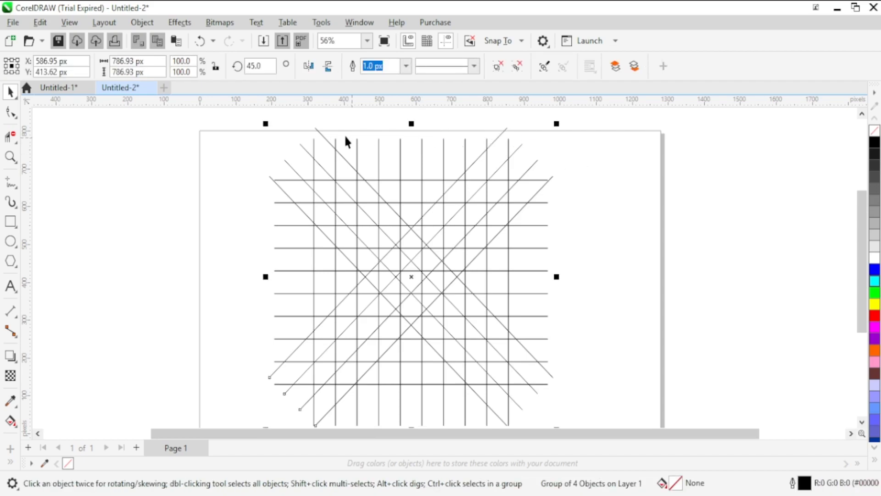
pyautogui.keyDown('shift'); pyautogui.click(325, 139); pyautogui.keyUp('shift')
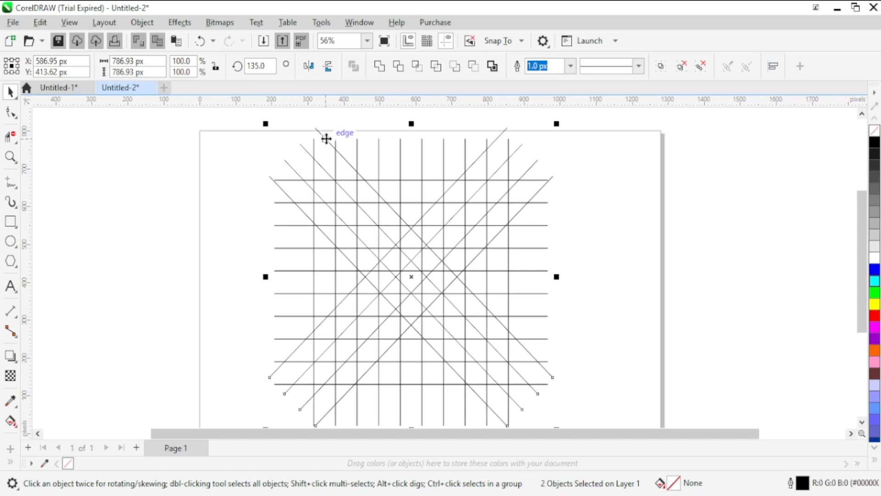
pyautogui.moveTo(412, 275); pyautogui.dragTo(674, 271)
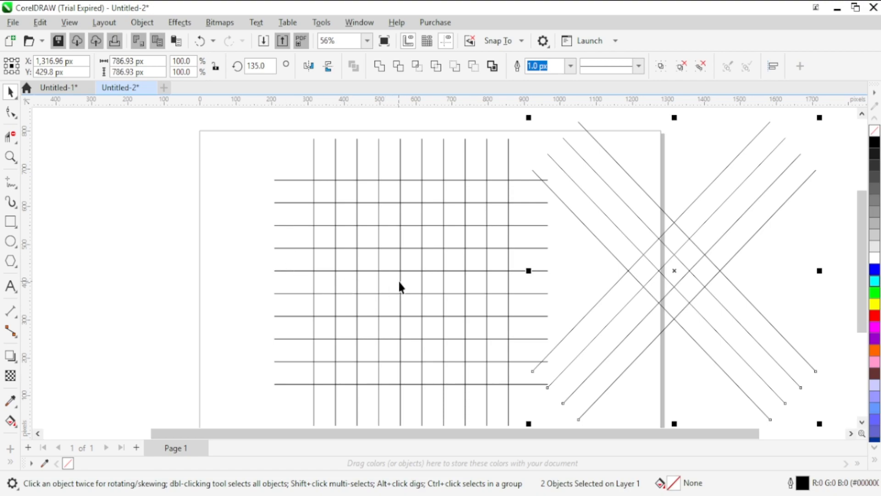
pyautogui.press('Left')
pyautogui.press('Left')
pyautogui.press('Left')
pyautogui.press('Left')
pyautogui.press('Left')
pyautogui.press('Left')
pyautogui.press('Left')
pyautogui.press('Left')
pyautogui.press('Left')
pyautogui.press('Left')
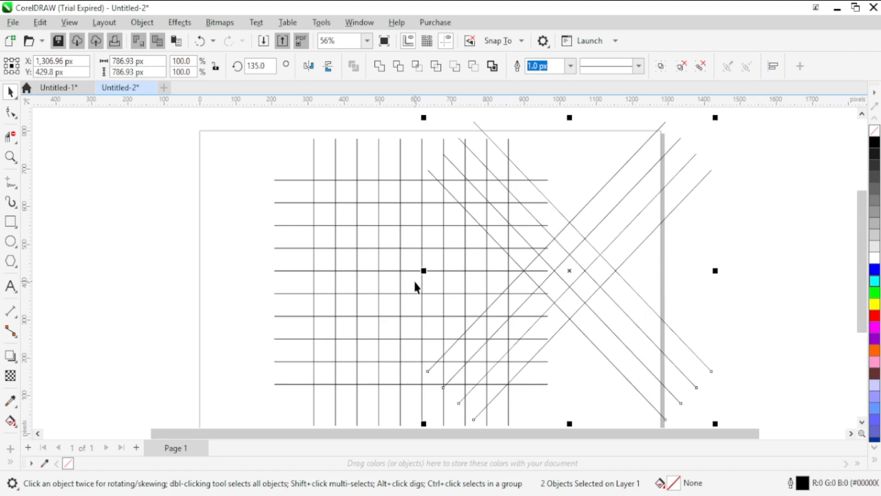
pyautogui.press('Left')
pyautogui.press('Left')
pyautogui.press('Left')
pyautogui.press('Left')
pyautogui.press('Left')
pyautogui.press('Left')
pyautogui.press('Left')
pyautogui.press('Left')
pyautogui.press('Left')
pyautogui.press('Left')
pyautogui.press('Left')
pyautogui.press('Left')
pyautogui.press('Left')
pyautogui.press('Left')
pyautogui.press('Left')
pyautogui.press('Left')
pyautogui.press('Left')
pyautogui.press('Left')
pyautogui.press('Left')
pyautogui.press('Left')
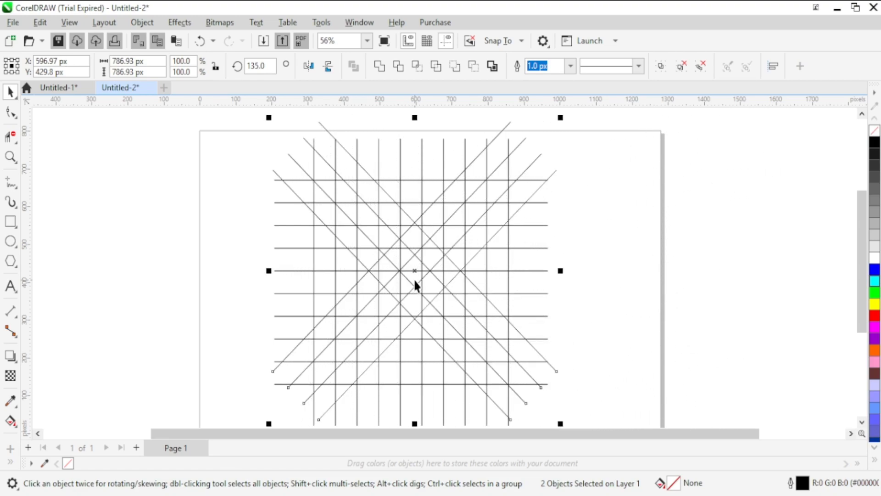
# Fine-position the crossed diagonal groups so that their centre sits on the centre of the square grid.
pyautogui.moveTo(411, 271); pyautogui.dragTo(412, 286)
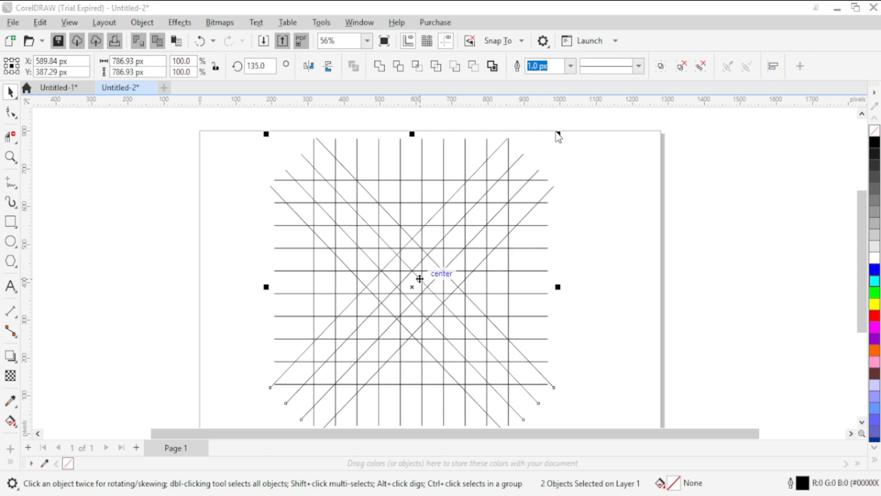
pyautogui.press('Up')
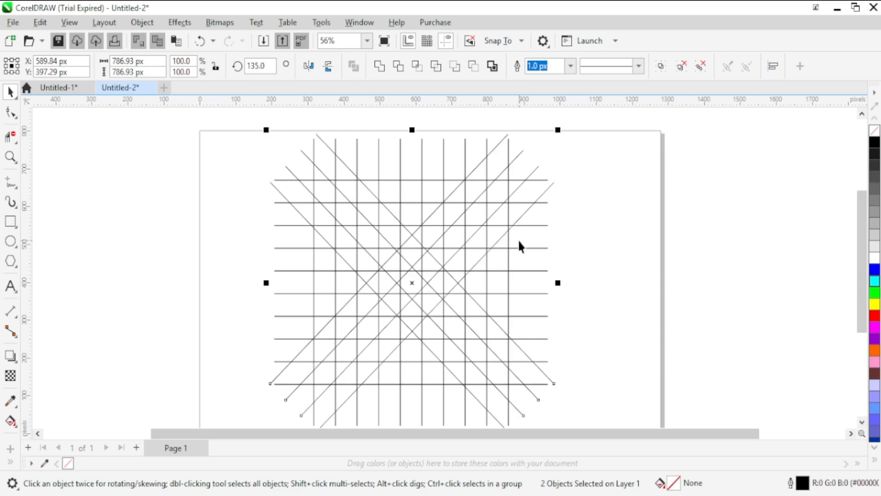
pyautogui.moveTo(412, 282); pyautogui.dragTo(411, 284)
pyautogui.click(639, 225)
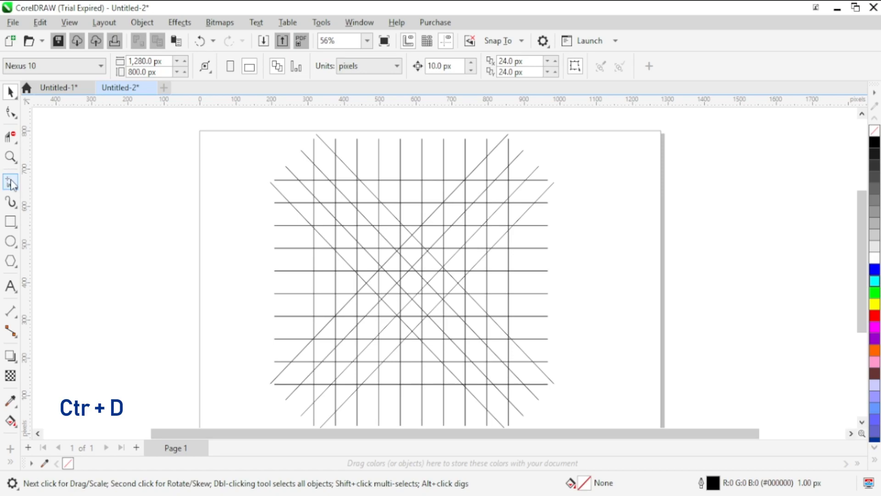
# Draw a circle about 540 px in diameter that touches the outermost vertical and horizontal grid lines.
pyautogui.press('F7')
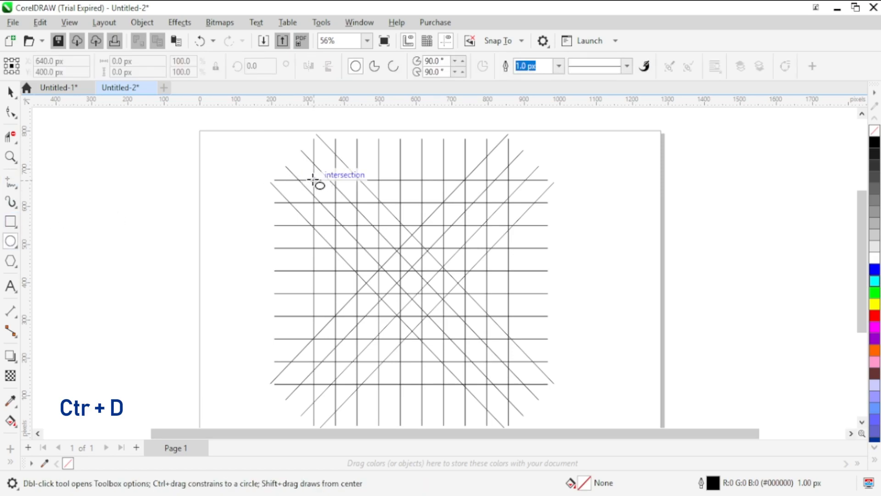
pyautogui.moveTo(313, 180); pyautogui.dragTo(507, 362)
pyautogui.click(10, 92)
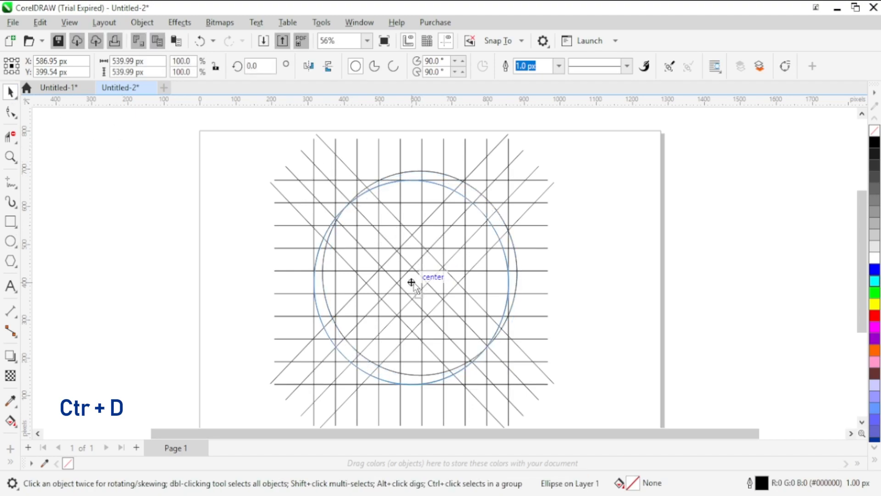
# Add three smaller concentric circles as shrunken duplicates fitted to the inner grid lines, the innermost 180 px in diameter.
pyautogui.moveTo(512, 389); pyautogui.dragTo(490, 366)
pyautogui.hotkey('ctrl', 'r')
pyautogui.hotkey('ctrl', 'r')
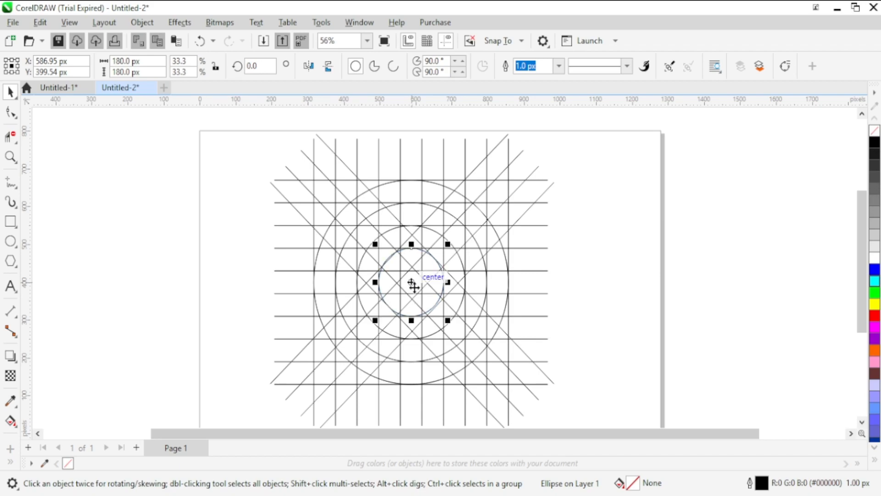
pyautogui.moveTo(448, 319)
pyautogui.mouseDown()
pyautogui.moveTo(436, 318)
pyautogui.moveTo(460, 308)
pyautogui.moveTo(450, 318)
pyautogui.mouseUp()
pyautogui.scroll(2, 451, 321)
pyautogui.scroll(1, 451, 320)
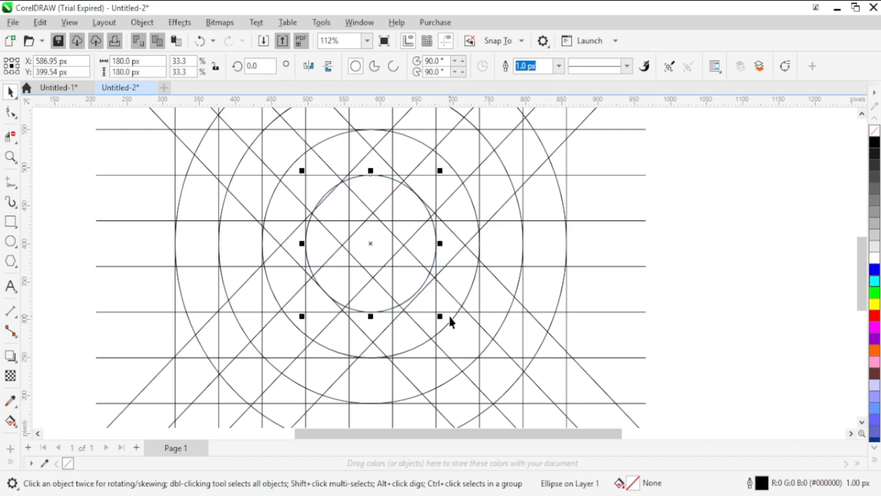
pyautogui.press('Down')
pyautogui.press('Up')
pyautogui.moveTo(442, 315); pyautogui.dragTo(450, 315)
pyautogui.click(692, 252)
pyautogui.scroll(-2, 675, 234)
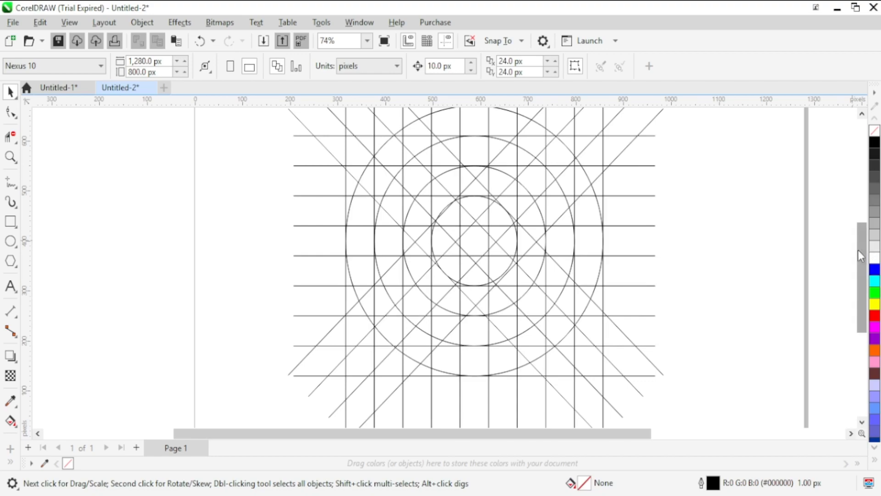
pyautogui.scroll(1, 857, 249)
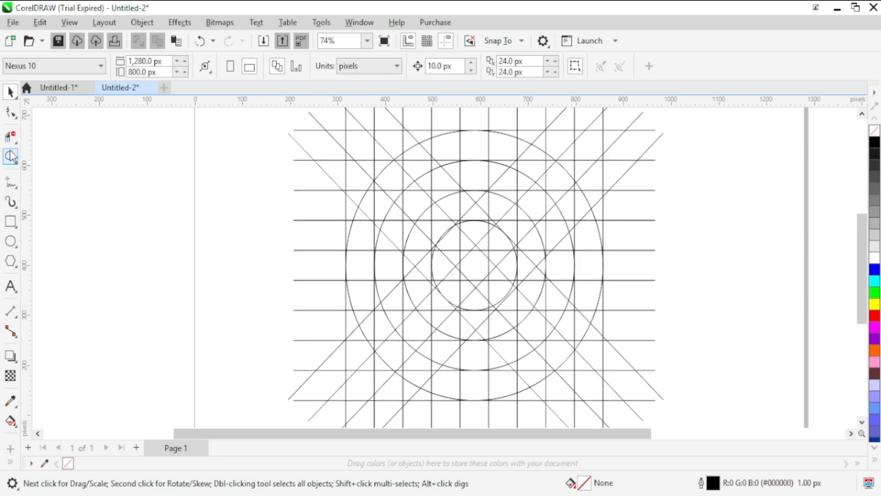
# Draw a 180 px circle in the grid's upper-left corner and add a concentric duplicate shrunk to one grid cell.
pyautogui.click(17, 240)
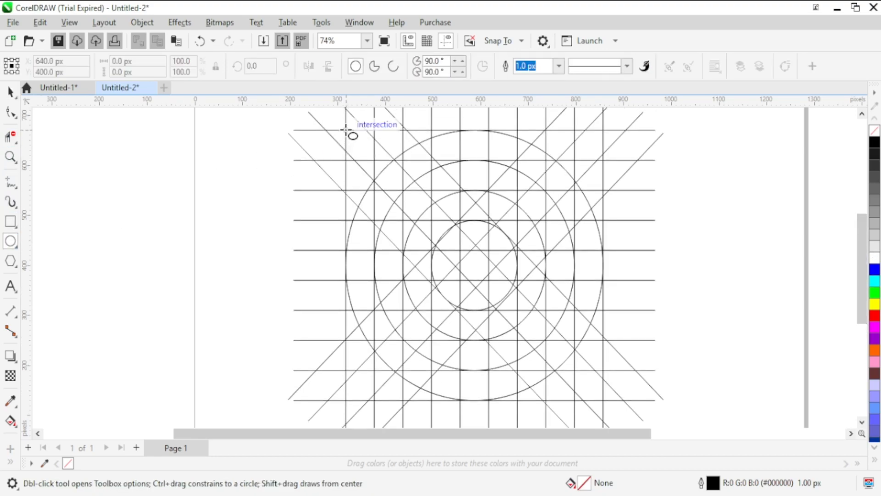
pyautogui.moveTo(346, 130); pyautogui.dragTo(375, 220)
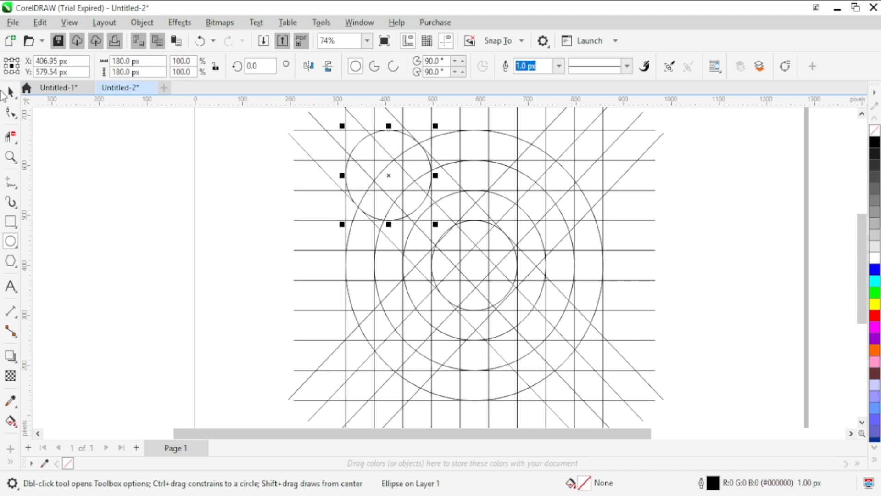
pyautogui.click(9, 92)
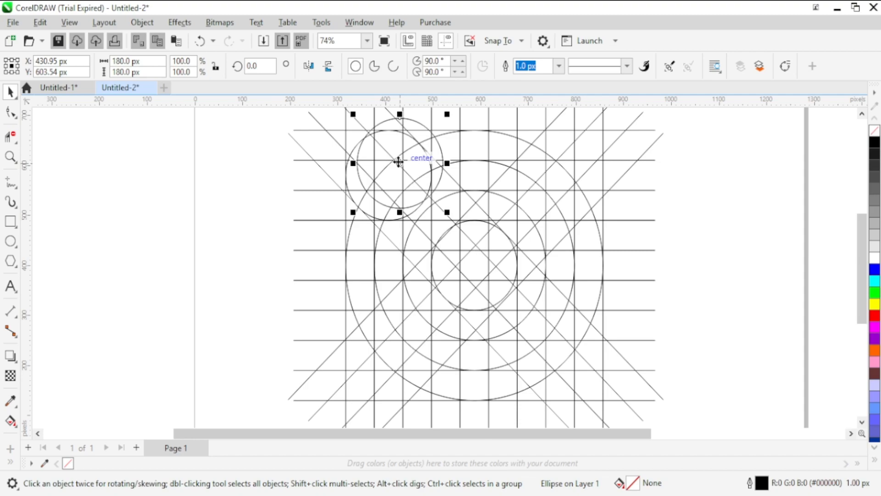
pyautogui.moveTo(434, 226); pyautogui.dragTo(407, 195)
pyautogui.click(319, 183)
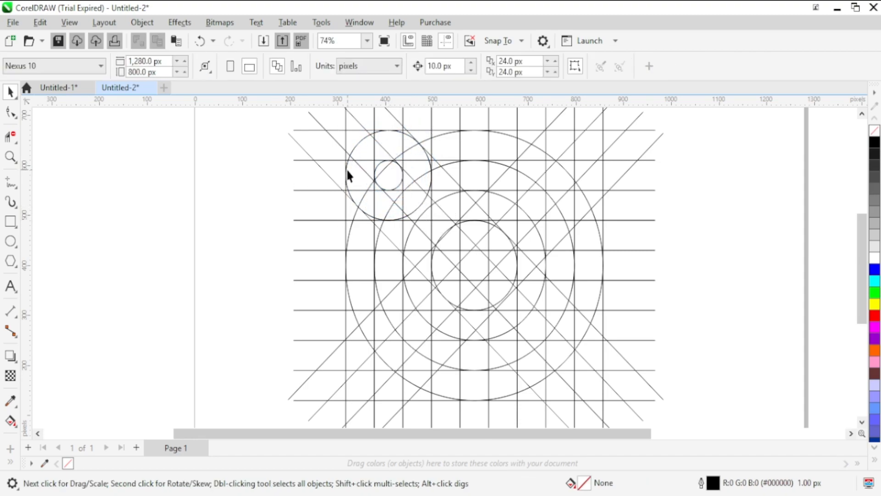
# Duplicate the 180 px upper-left corner circle and place the copy one grid column to the right.
pyautogui.click(356, 144)
pyautogui.hotkey('ctrl', 'd')
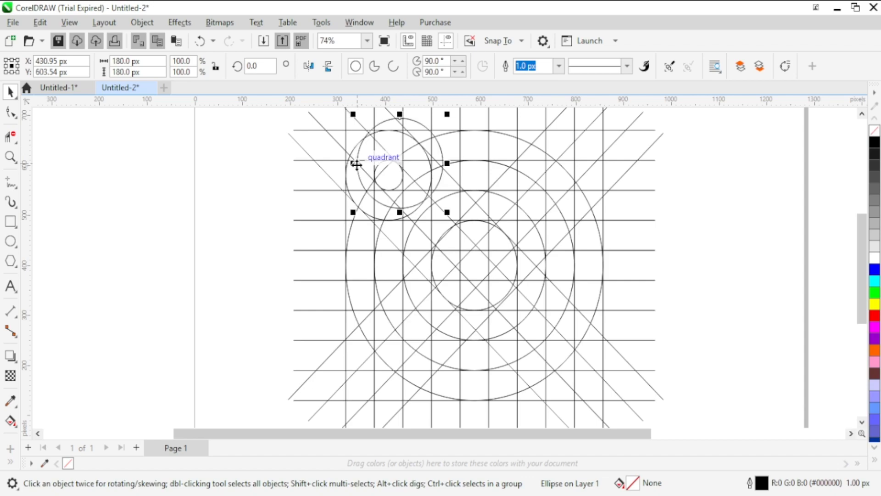
pyautogui.moveTo(363, 169); pyautogui.dragTo(372, 175)
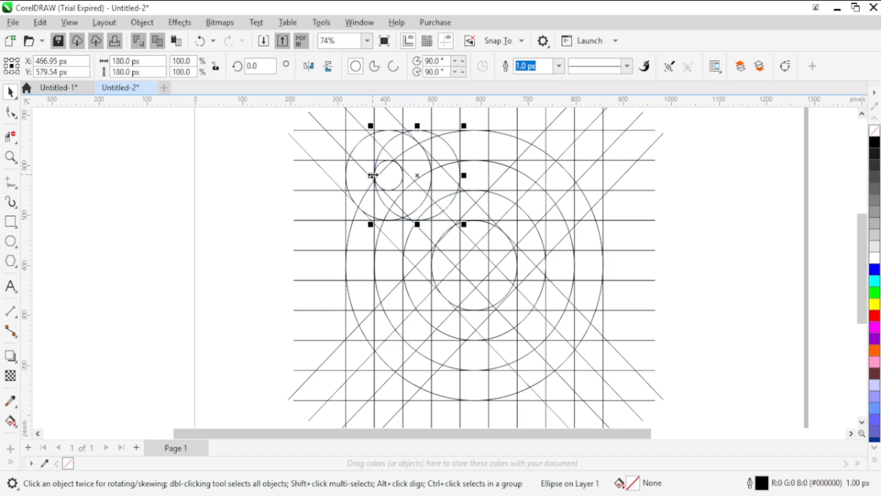
pyautogui.click(255, 181)
# Draw a 180 px circle in the lower-left corner of the grid, touching the outermost grid lines.
pyautogui.click(13, 242)
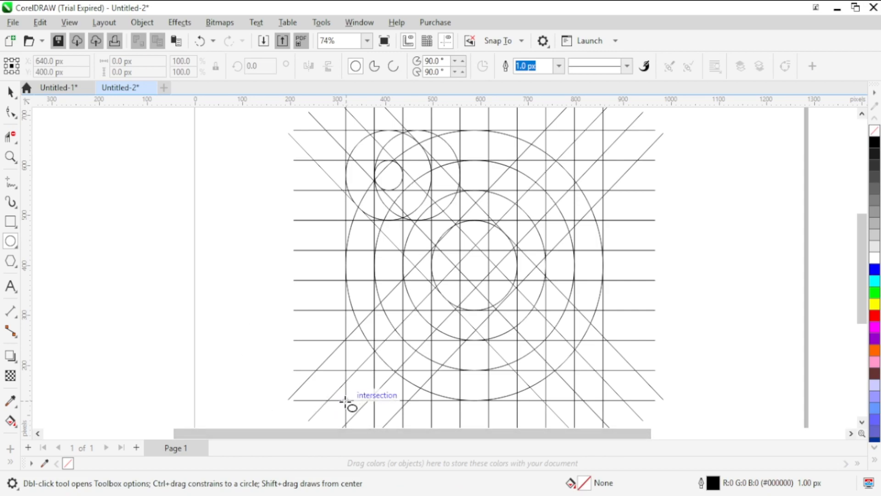
pyautogui.moveTo(346, 400); pyautogui.dragTo(377, 369)
pyautogui.hotkey('ctrl', 'z')
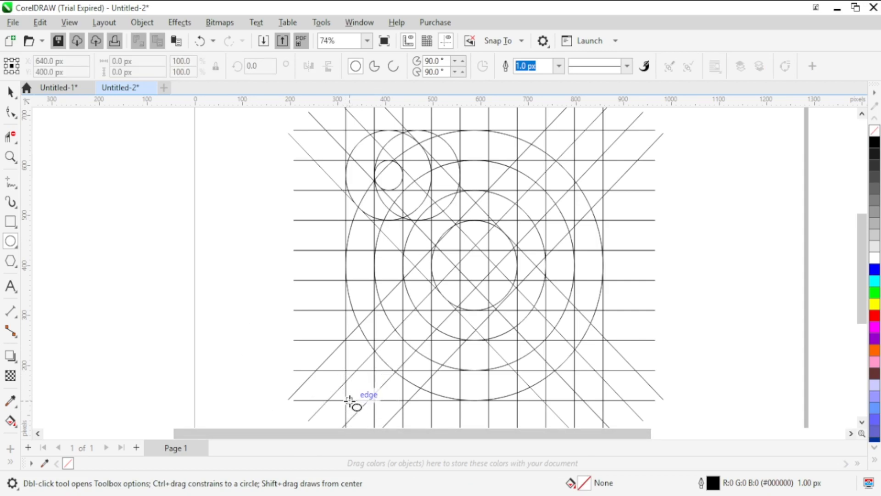
pyautogui.moveTo(349, 401); pyautogui.dragTo(431, 311)
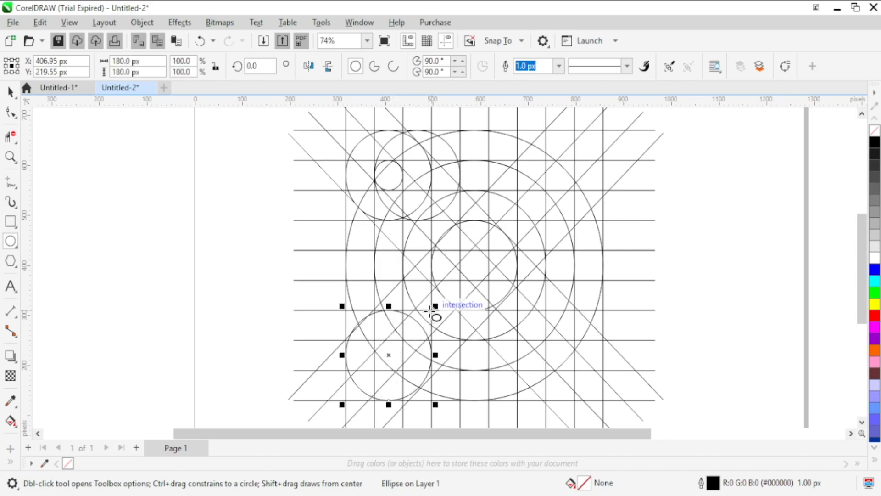
pyautogui.moveTo(436, 405)
pyautogui.mouseDown()
pyautogui.moveTo(447, 409)
pyautogui.moveTo(437, 403)
pyautogui.mouseUp()
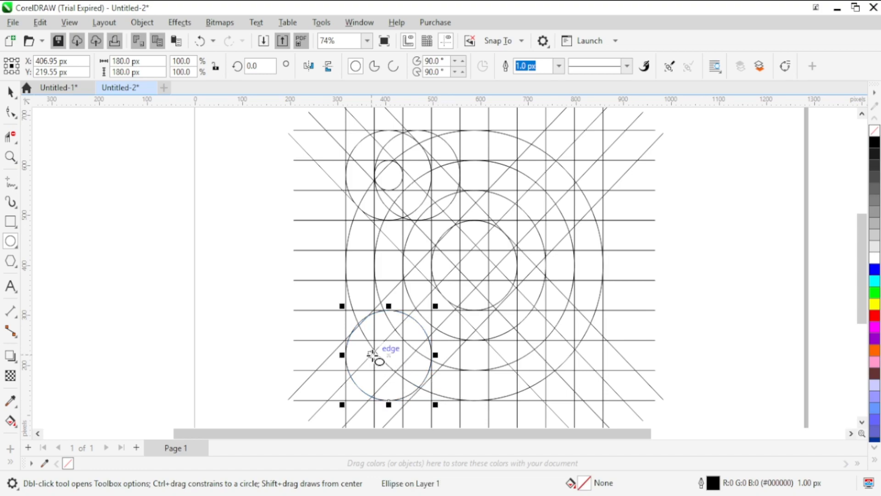
pyautogui.moveTo(341, 306); pyautogui.dragTo(345, 307)
pyautogui.click(261, 310)
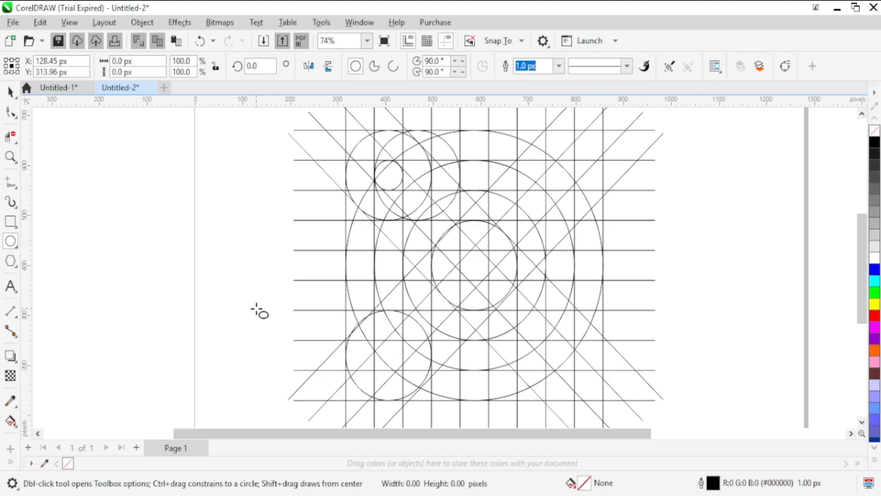
# Set the rotation of the rising diagonal line group to 44 degrees.
pyautogui.click(16, 96)
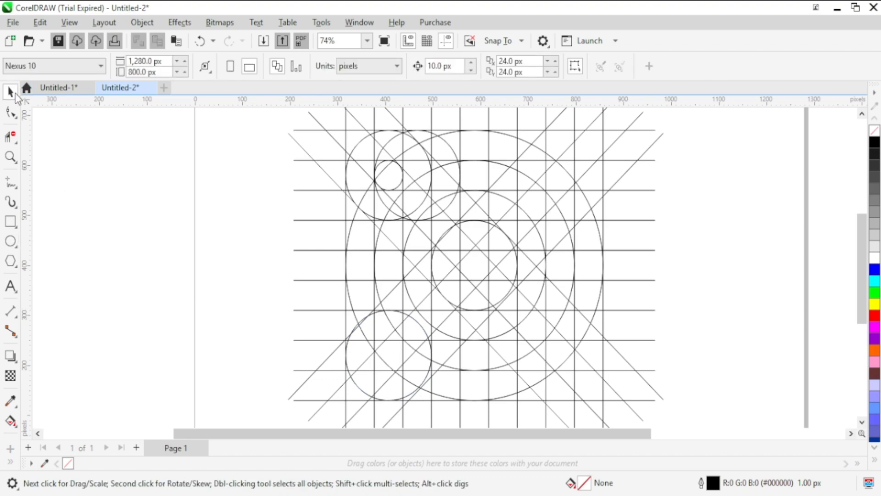
pyautogui.click(620, 138)
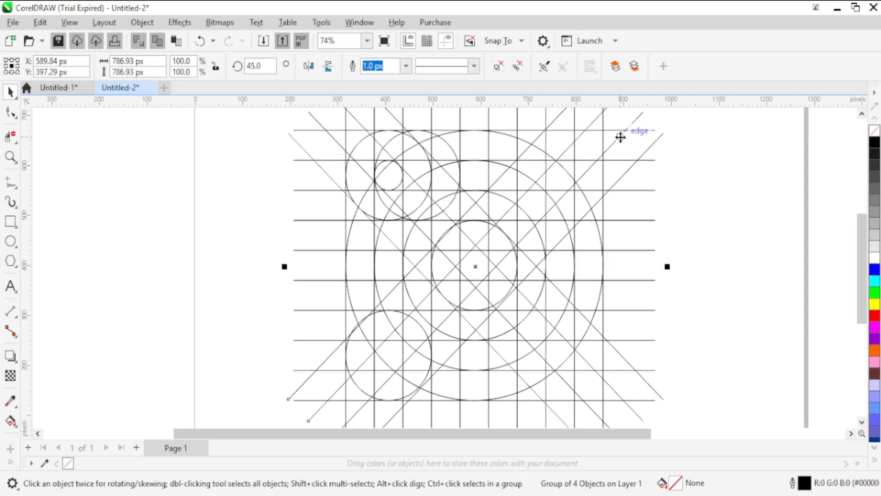
pyautogui.moveTo(271, 66); pyautogui.dragTo(249, 67)
pyautogui.write('44')
pyautogui.press('Return')
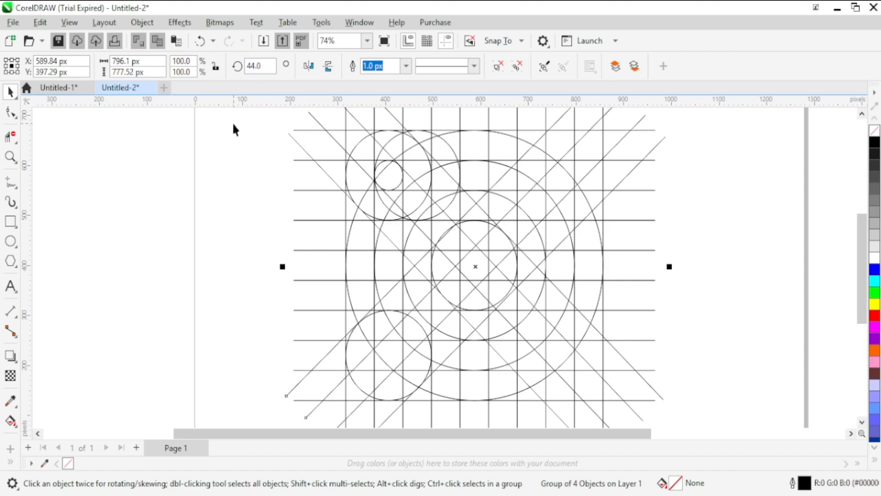
pyautogui.click(233, 123)
pyautogui.click(654, 146)
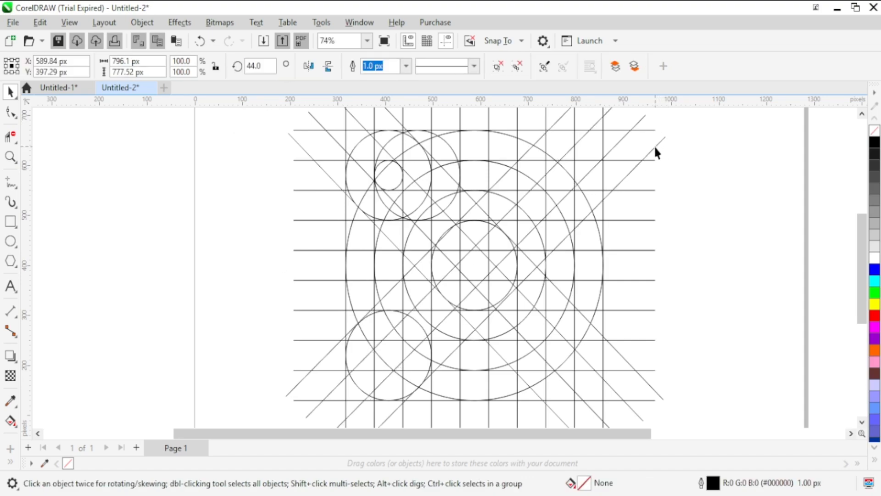
pyautogui.click(235, 190)
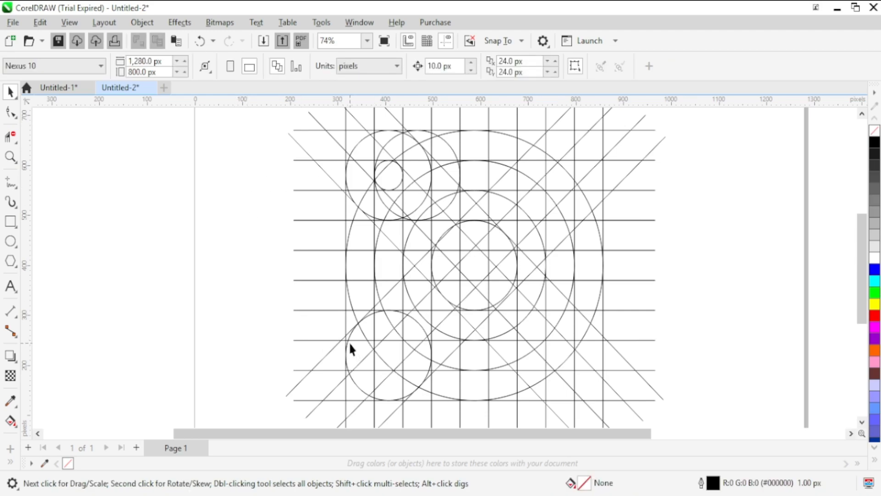
# Duplicate the lower-left corner circle and shrink the copy concentrically to 60 px.
pyautogui.click(420, 325)
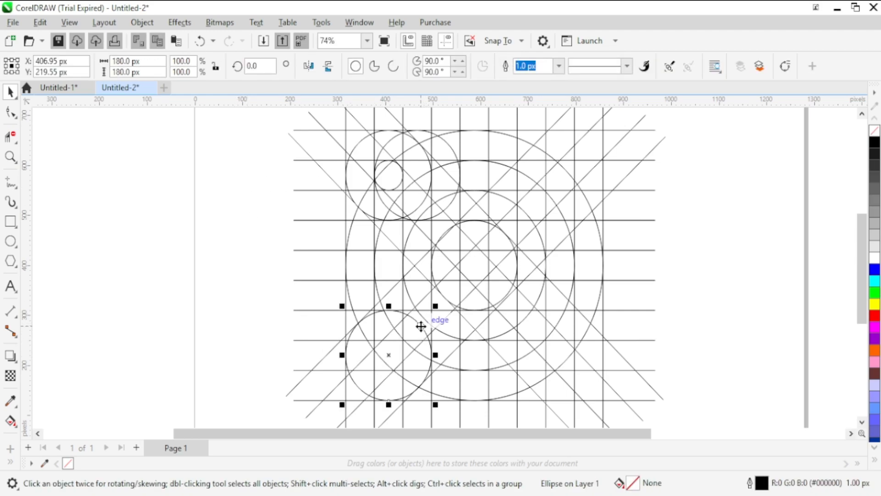
pyautogui.hotkey('ctrl', 'd')
pyautogui.moveTo(401, 344); pyautogui.dragTo(391, 355)
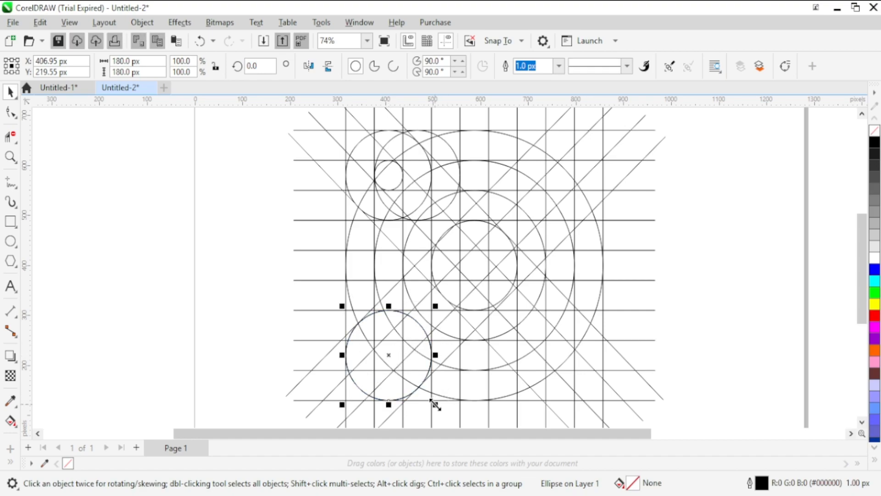
pyautogui.moveTo(432, 403); pyautogui.dragTo(408, 381)
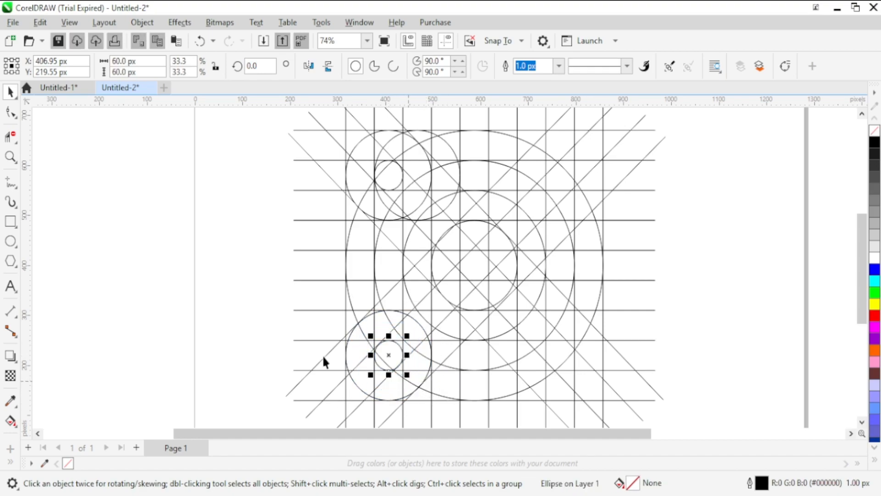
pyautogui.click(328, 350)
# Duplicate the 180 px lower-left corner circle and place the copy one grid column to the right.
pyautogui.click(414, 322)
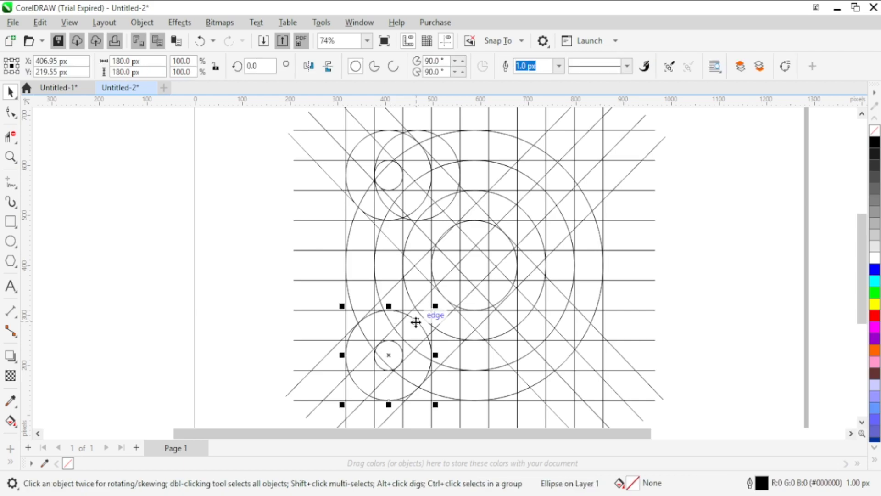
pyautogui.hotkey('ctrl', 'd')
pyautogui.moveTo(359, 343); pyautogui.dragTo(374, 354)
pyautogui.click(267, 320)
# Delete the line segments inside the falling diagonal band from the grid's centre up to the upper-left corner circle.
pyautogui.click(10, 136)
pyautogui.click(431, 264)
pyautogui.click(430, 250)
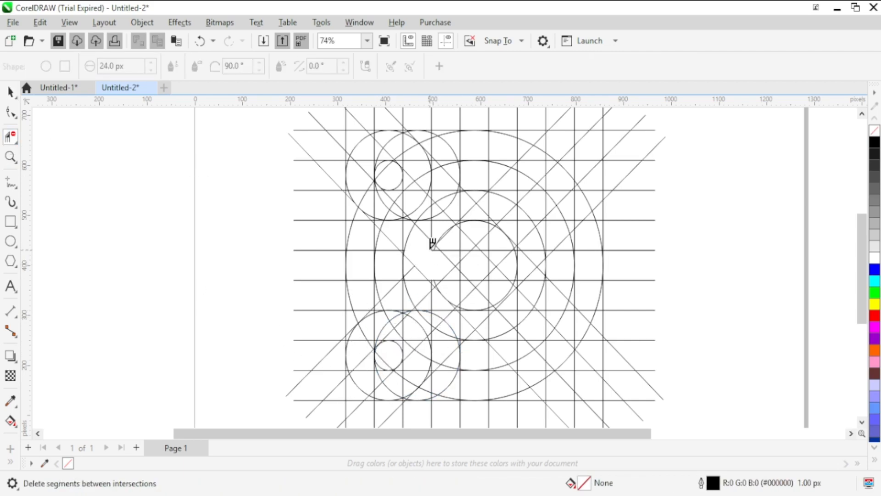
pyautogui.click(410, 250)
pyautogui.click(403, 248)
pyautogui.click(403, 221)
pyautogui.click(384, 219)
pyautogui.click(370, 215)
pyautogui.click(374, 206)
pyautogui.click(382, 201)
pyautogui.click(374, 186)
pyautogui.click(378, 190)
pyautogui.click(362, 198)
pyautogui.click(360, 190)
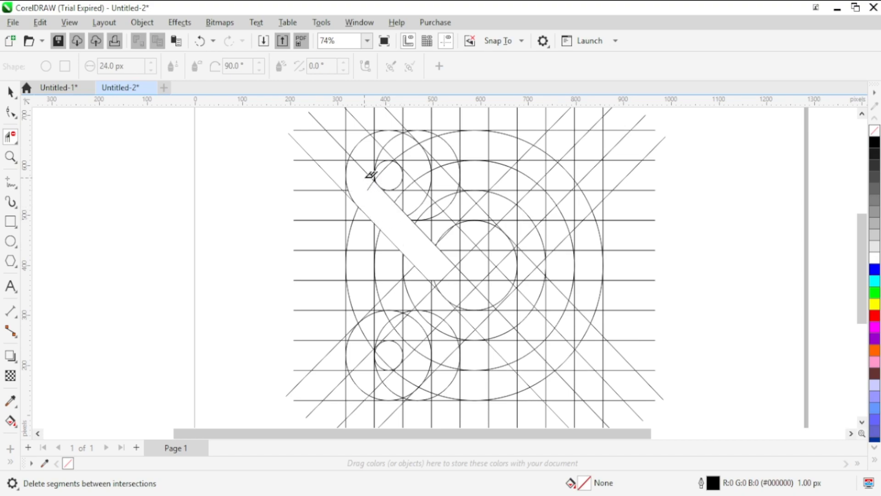
# Delete the remaining segments in the band's upper-left bend beside the small circle and along the falling diagonal.
pyautogui.scroll(3, 369, 166)
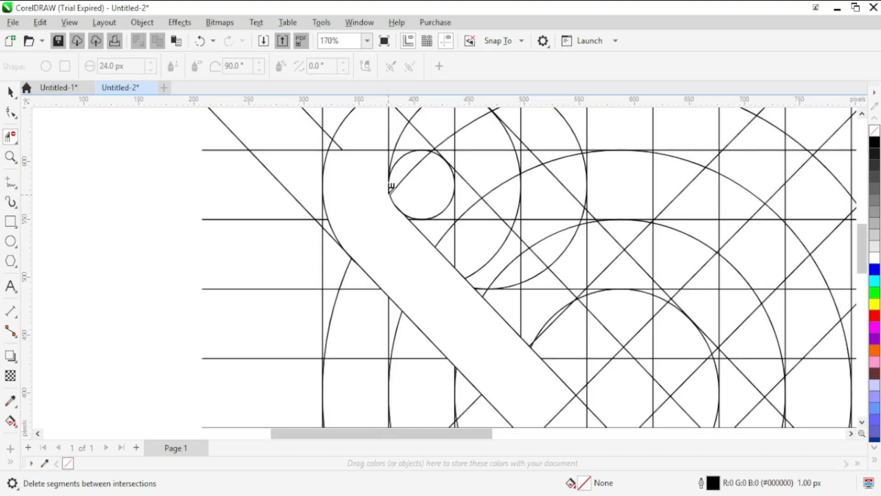
pyautogui.click(388, 193)
pyautogui.click(338, 146)
pyautogui.click(351, 150)
pyautogui.moveTo(861, 248)
pyautogui.mouseDown()
pyautogui.moveTo(862, 230)
pyautogui.moveTo(863, 277)
pyautogui.mouseUp()
pyautogui.click(389, 264)
pyautogui.click(388, 234)
pyautogui.click(389, 213)
pyautogui.click(446, 198)
pyautogui.scroll(3, 460, 197)
pyautogui.click(471, 191)
pyautogui.scroll(-4, 396, 197)
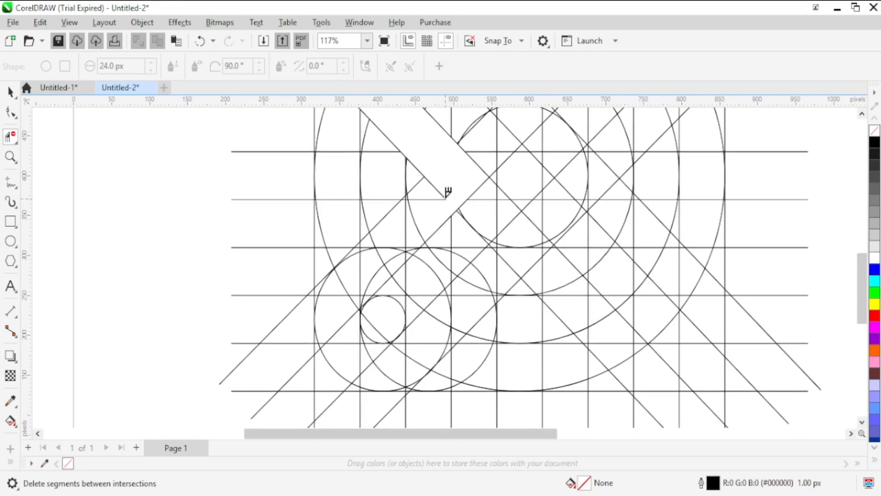
# Delete the segments inside the rising diagonal band from the central notch down to the small lower-left circle.
pyautogui.click(445, 198)
pyautogui.click(417, 200)
pyautogui.click(405, 220)
pyautogui.click(405, 249)
pyautogui.click(390, 248)
pyautogui.click(386, 268)
pyautogui.click(367, 288)
pyautogui.click(361, 248)
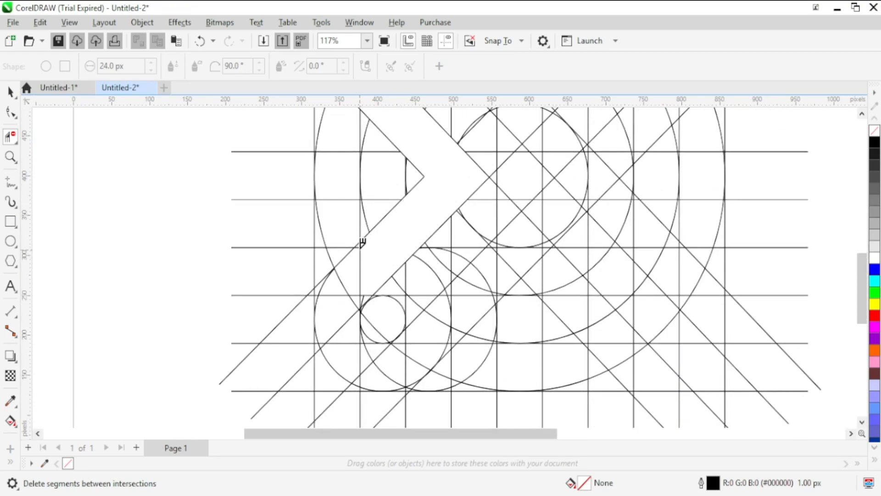
pyautogui.click(361, 296)
pyautogui.click(349, 316)
# Enlarge the small lower-left circle slightly so that its edge meets the inner diagonal line.
pyautogui.scroll(3, 362, 305)
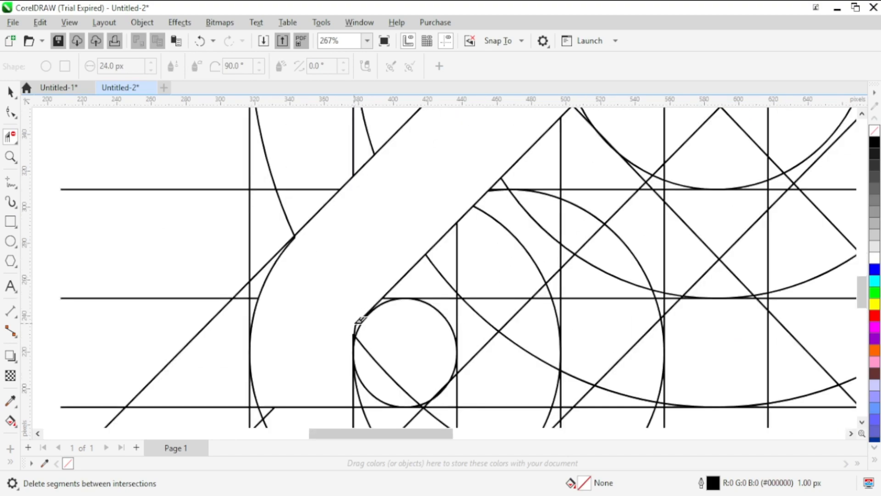
pyautogui.click(356, 323)
pyautogui.hotkey('ctrl', 'z')
pyautogui.click(11, 92)
pyautogui.click(368, 316)
pyautogui.moveTo(350, 294); pyautogui.dragTo(348, 292)
pyautogui.click(328, 284)
pyautogui.click(10, 137)
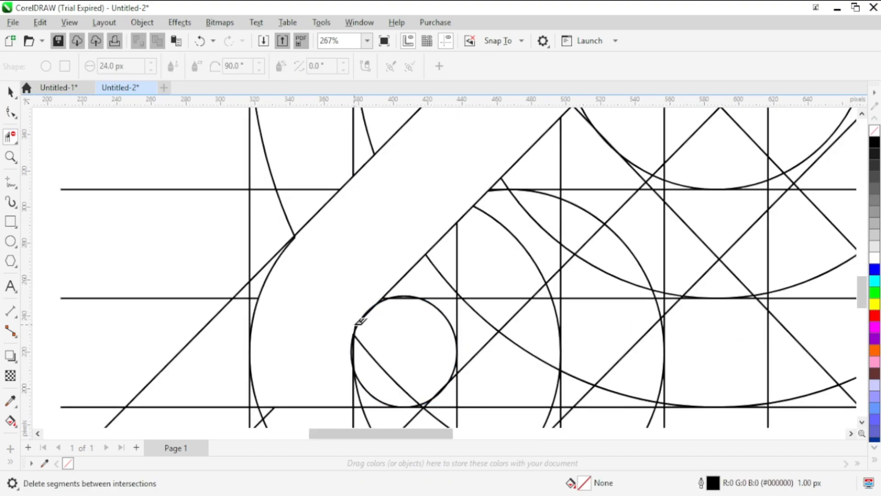
# Delete the line segments inside the band's lower-left bend, between the corner circle and the offset circle.
pyautogui.scroll(-3, 360, 320)
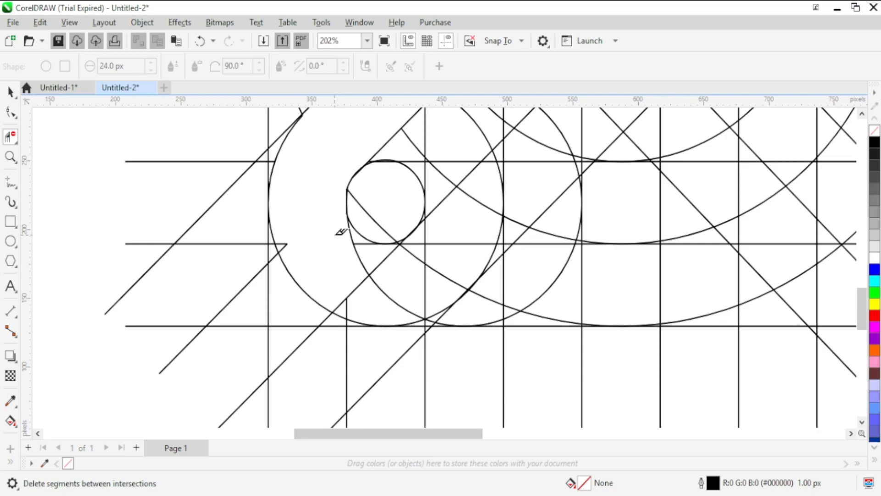
pyautogui.click(282, 244)
pyautogui.click(283, 249)
pyautogui.click(346, 299)
pyautogui.click(346, 309)
pyautogui.click(420, 321)
pyautogui.scroll(3, 428, 315)
pyautogui.scroll(-6, 513, 255)
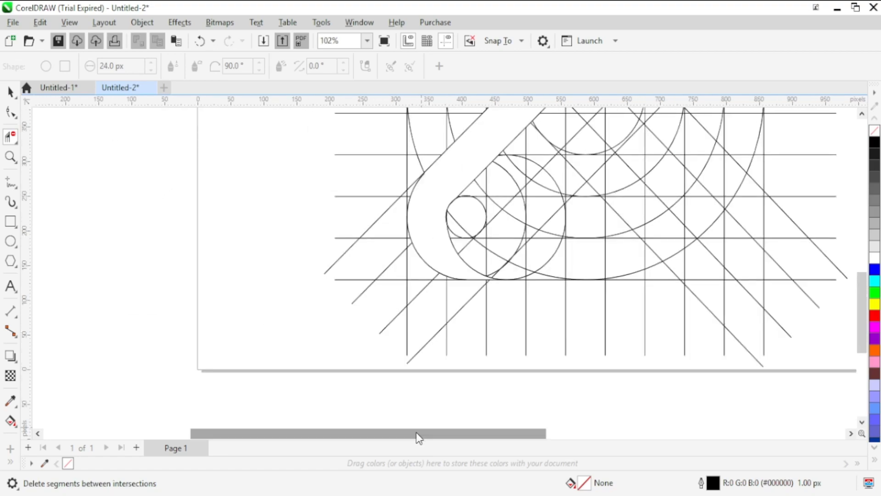
# Delete the segments between the two uppermost horizontal grid lines to open the straight upper arm of the band.
pyautogui.scroll(-3, 467, 230)
pyautogui.moveTo(861, 284); pyautogui.dragTo(862, 269)
pyautogui.click(405, 158)
pyautogui.click(413, 149)
pyautogui.click(443, 141)
pyautogui.click(459, 143)
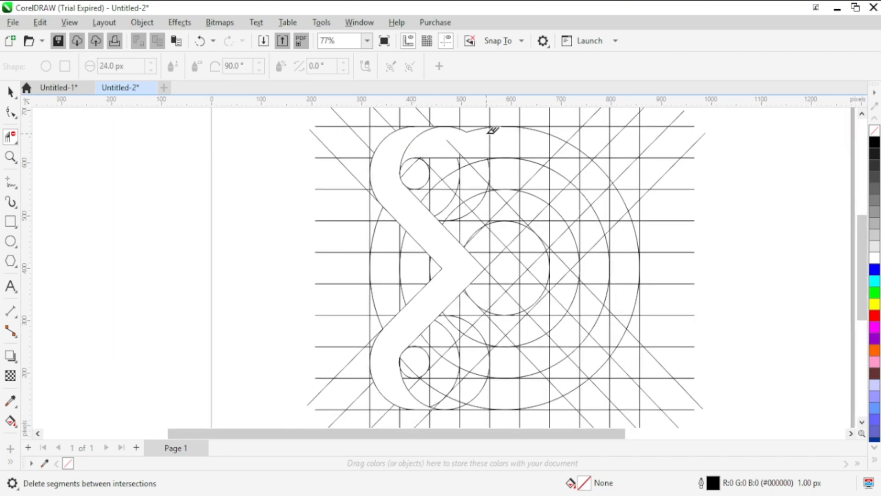
pyautogui.click(490, 147)
pyautogui.click(458, 152)
pyautogui.click(460, 155)
pyautogui.click(464, 132)
pyautogui.click(470, 132)
# Delete the segments between the two largest concentric circles through the upper-right quadrant.
pyautogui.click(550, 150)
pyautogui.click(536, 158)
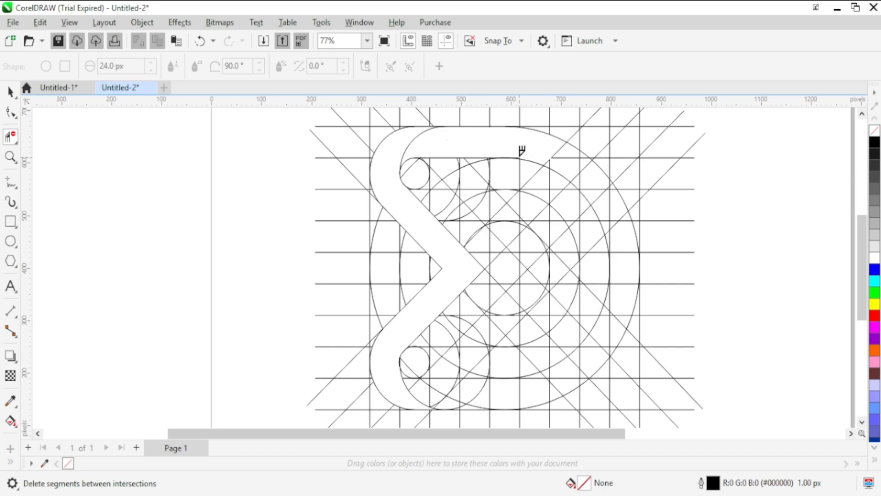
pyautogui.click(519, 157)
pyautogui.click(553, 157)
pyautogui.click(580, 159)
pyautogui.click(580, 170)
pyautogui.click(610, 188)
pyautogui.click(614, 220)
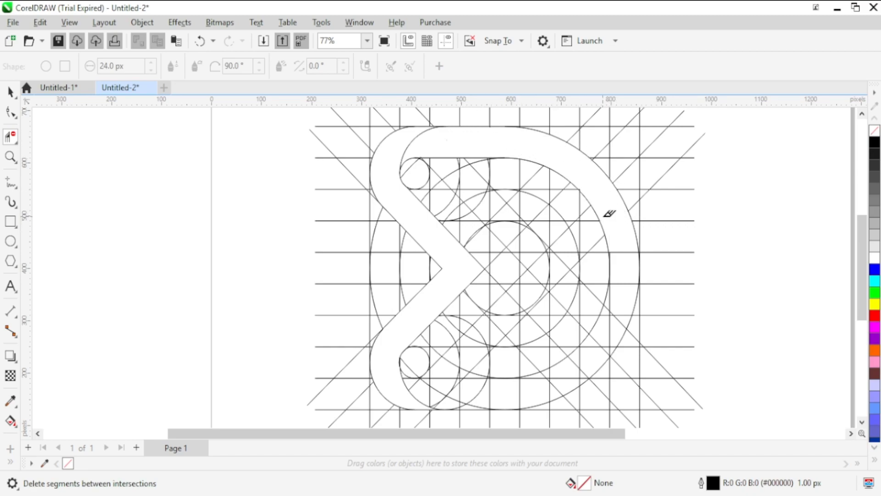
# Delete the segments between the two largest concentric circles through the lower-right quadrant.
pyautogui.click(617, 282)
pyautogui.click(611, 301)
pyautogui.click(610, 317)
pyautogui.click(615, 315)
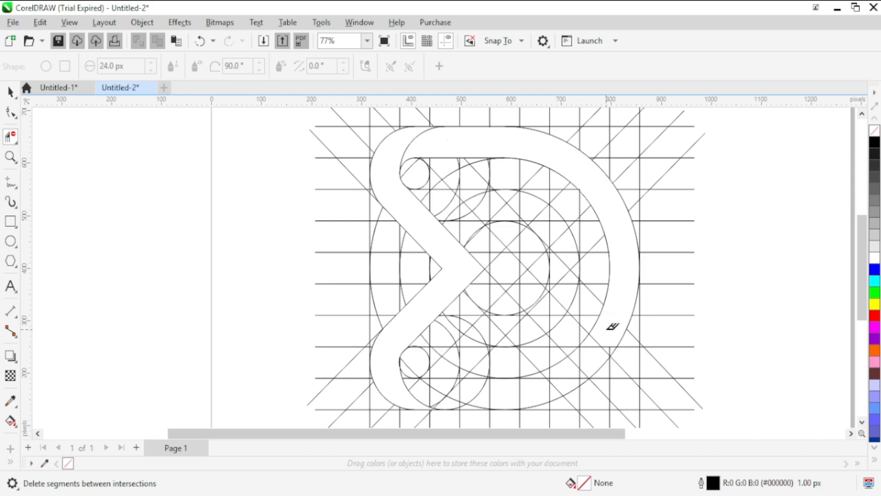
pyautogui.click(609, 349)
pyautogui.click(597, 343)
pyautogui.click(596, 347)
pyautogui.click(580, 363)
pyautogui.click(582, 370)
pyautogui.click(573, 377)
pyautogui.click(555, 387)
pyautogui.click(535, 377)
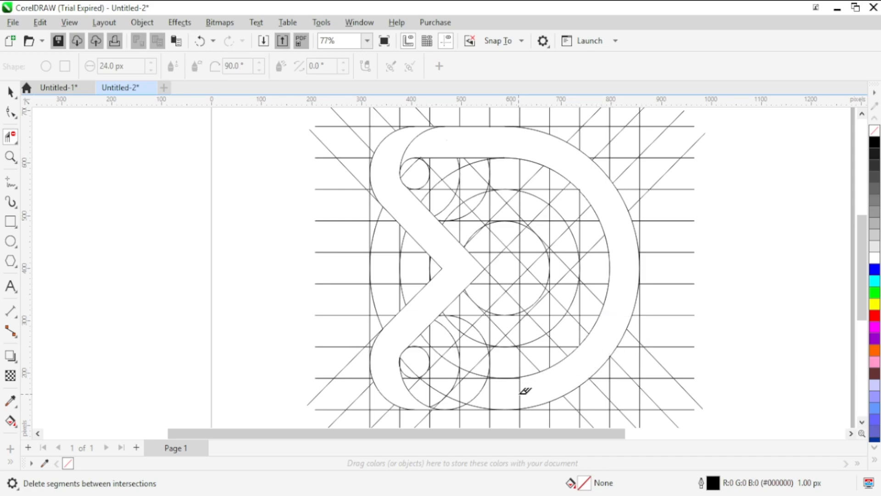
# Delete the segments between the two lowest horizontal grid lines to open the straight lower arm of the band.
pyautogui.click(520, 394)
pyautogui.moveTo(484, 393); pyautogui.dragTo(449, 380)
pyautogui.click(483, 407)
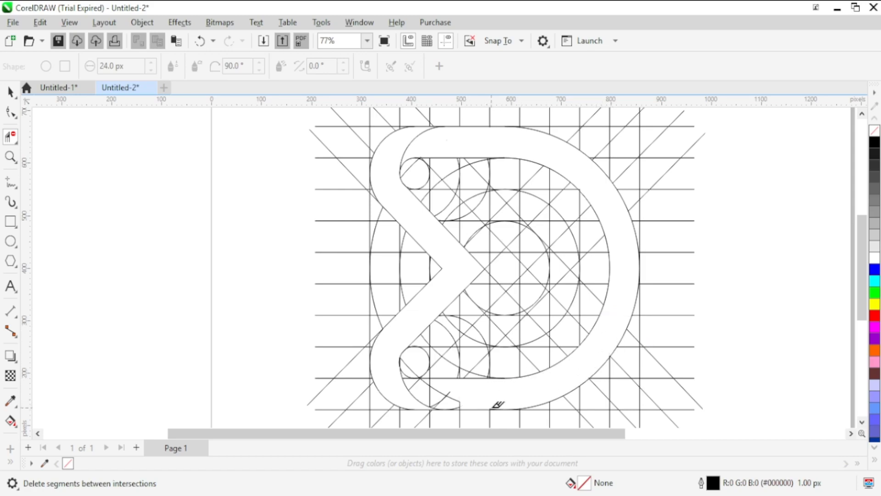
pyautogui.click(444, 397)
pyautogui.click(430, 382)
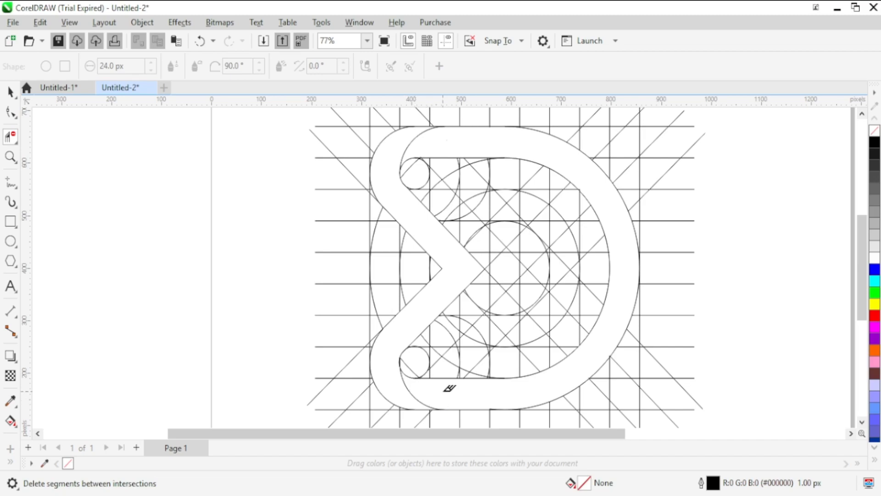
pyautogui.scroll(3, 498, 405)
pyautogui.scroll(-4, 487, 376)
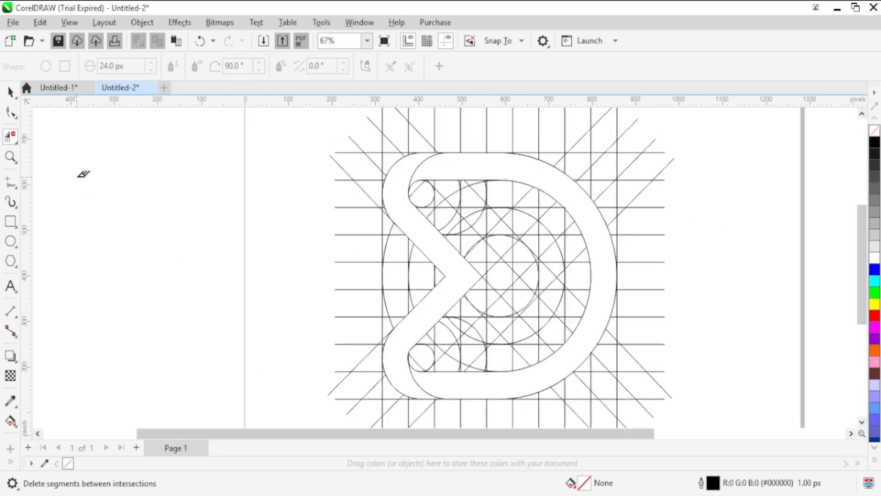
pyautogui.click(14, 423)
pyautogui.click(83, 425)
pyautogui.click(401, 212)
pyautogui.click(449, 164)
pyautogui.click(10, 92)
pyautogui.hotkey('ctrl', 'z')
pyautogui.hotkey('ctrl', 'z')
# Delete the segments along the inner upper arm and between the two smallest concentric circles through the upper-right quadrant.
pyautogui.click(10, 137)
pyautogui.click(434, 216)
pyautogui.click(445, 222)
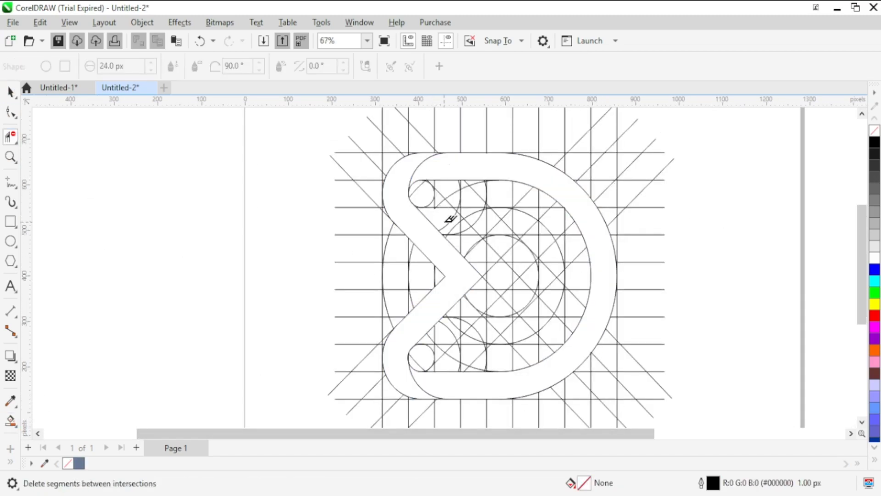
pyautogui.click(466, 219)
pyautogui.click(460, 218)
pyautogui.click(469, 227)
pyautogui.click(510, 232)
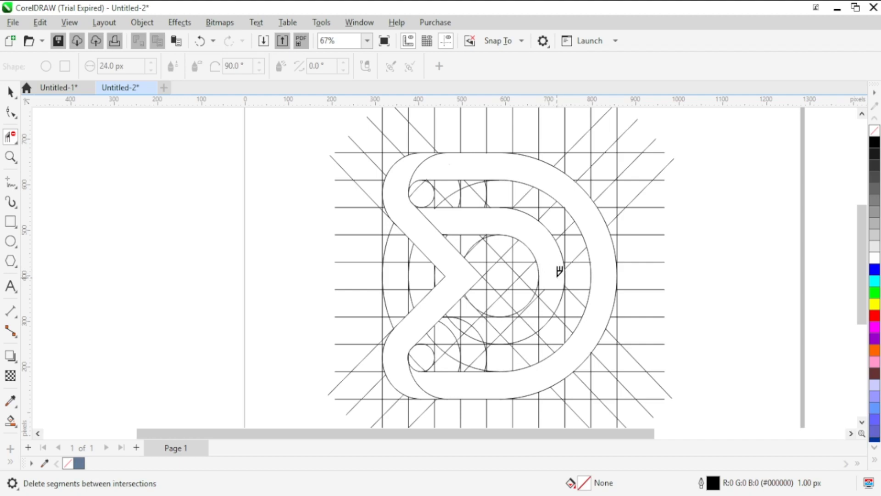
# Delete the segments between the two smallest concentric circles through the lower-right quadrant and along the inner lower arm.
pyautogui.click(529, 324)
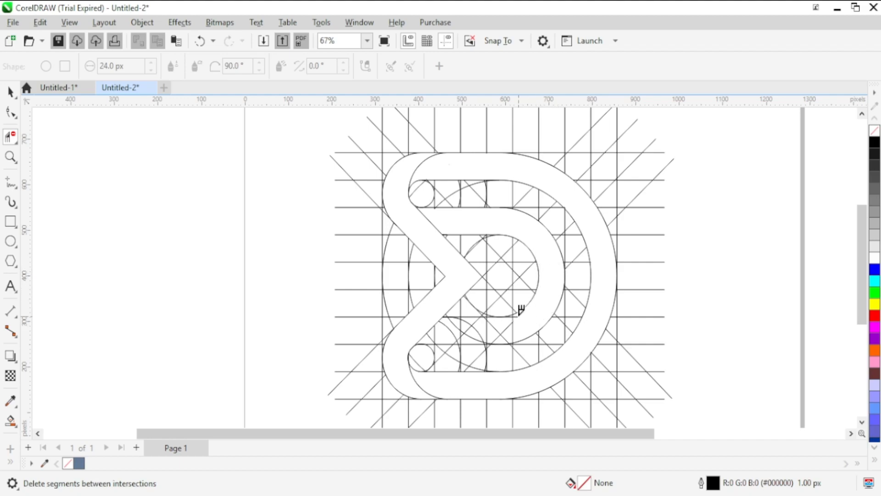
pyautogui.click(517, 316)
pyautogui.click(499, 332)
pyautogui.click(470, 326)
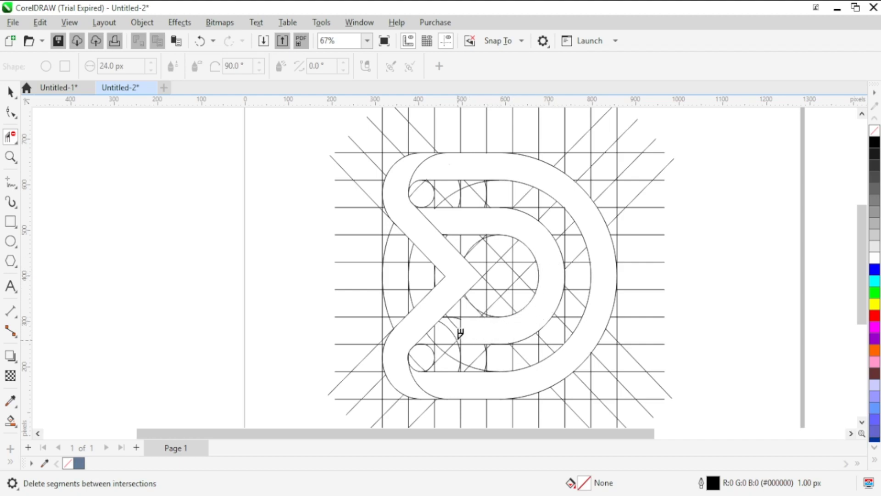
pyautogui.click(460, 333)
# Smart-fill the notched left band, the inner D-shaped band and the outer D-shaped band with slate blue and no outline.
pyautogui.scroll(2, 467, 331)
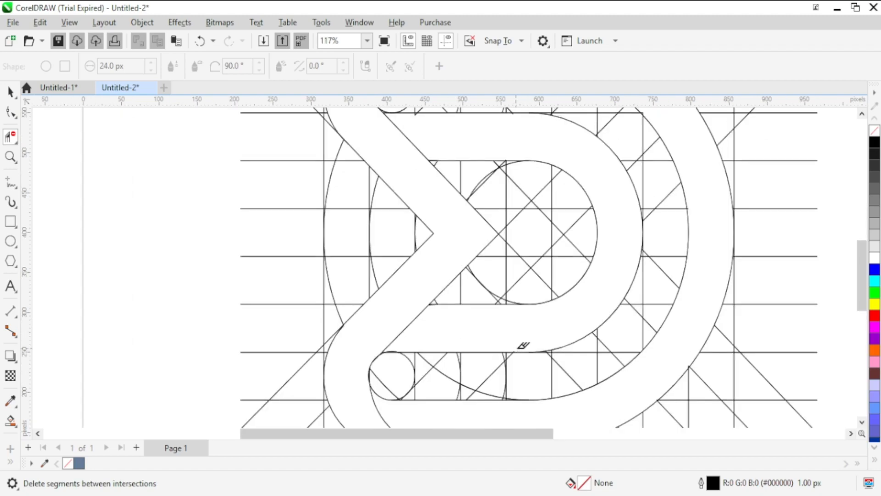
pyautogui.scroll(1, 521, 347)
pyautogui.scroll(-2, 515, 348)
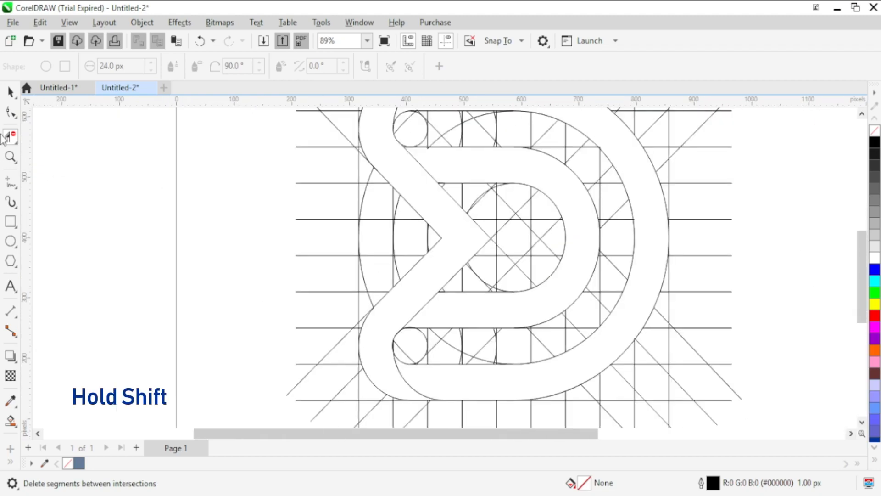
pyautogui.click(11, 420)
pyautogui.click(399, 301)
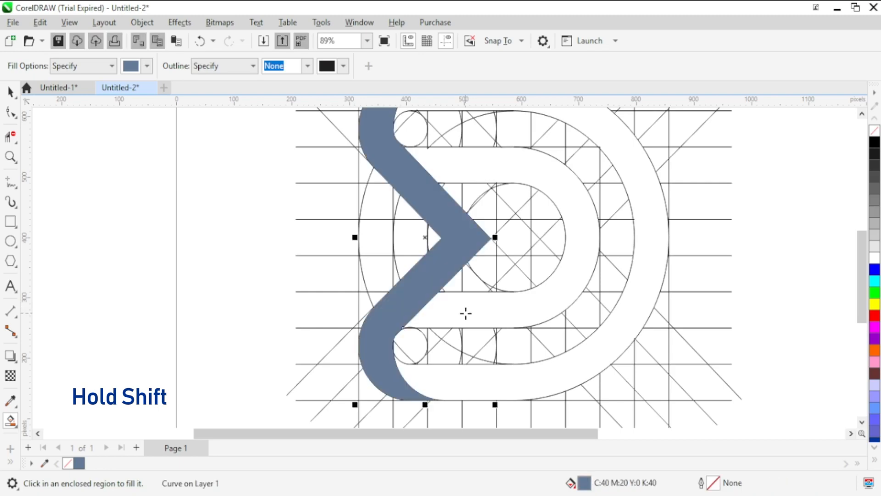
pyautogui.keyDown('shift'); pyautogui.click(465, 313); pyautogui.keyUp('shift')
pyautogui.keyDown('shift'); pyautogui.click(625, 310); pyautogui.keyUp('shift')
# Select the three filled shapes, move them to the empty area left of the page and enlarge them to about 587 px.
pyautogui.press('space')
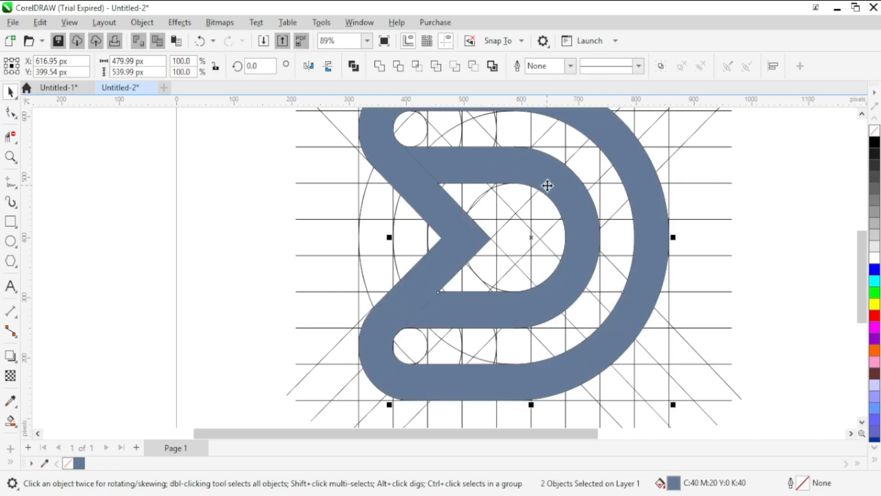
pyautogui.keyDown('shift'); pyautogui.click(430, 215); pyautogui.keyUp('shift')
pyautogui.scroll(-4, 430, 215)
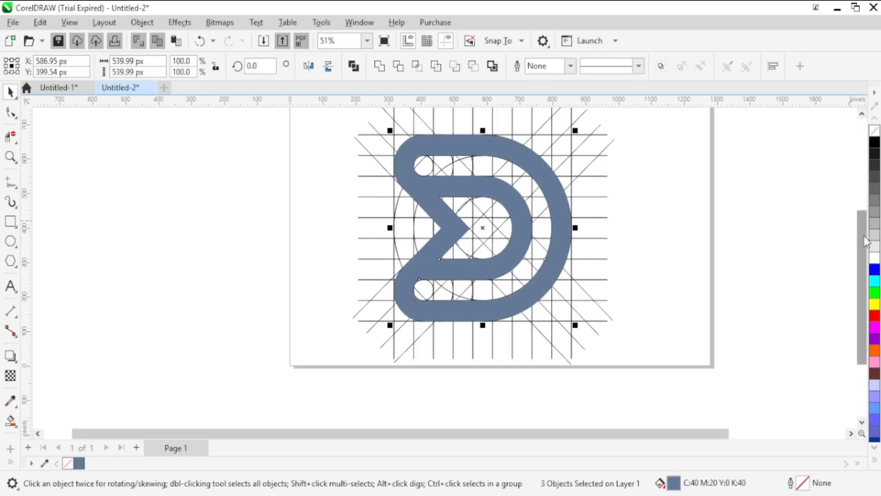
pyautogui.moveTo(863, 235); pyautogui.dragTo(858, 220)
pyautogui.moveTo(483, 272); pyautogui.dragTo(377, 253)
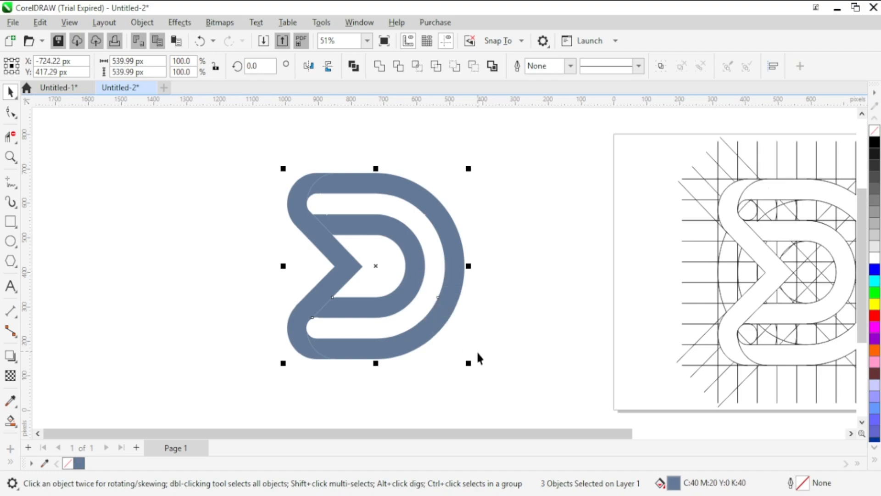
pyautogui.moveTo(468, 365); pyautogui.dragTo(482, 372)
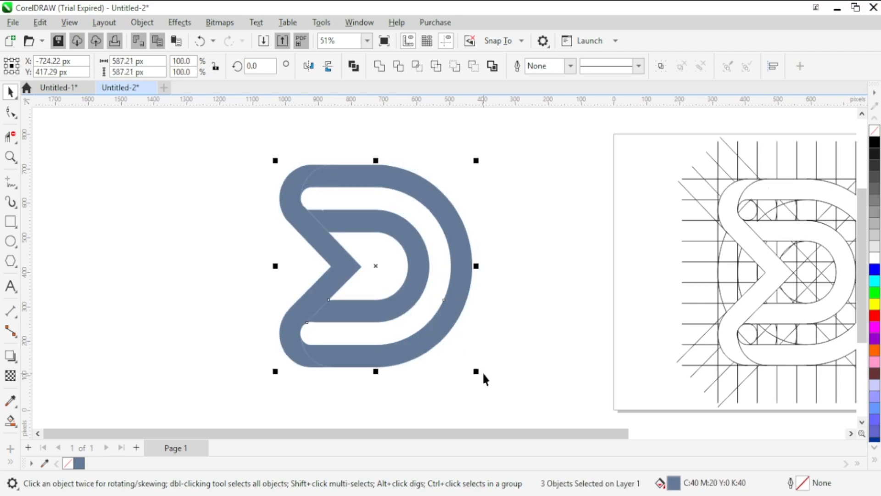
pyautogui.click(526, 328)
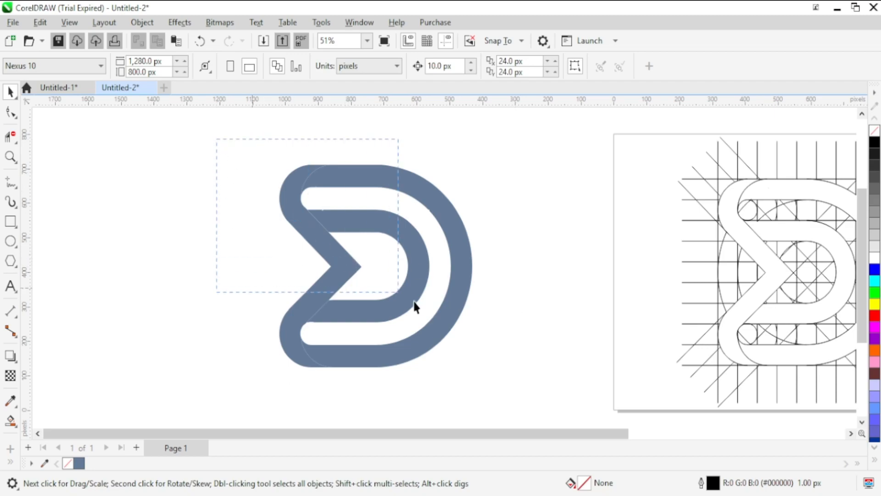
# Examine the nodes of the inner and outer D-shaped bands.
pyautogui.moveTo(552, 380); pyautogui.dragTo(553, 380)
pyautogui.press('Escape')
pyautogui.click(339, 222)
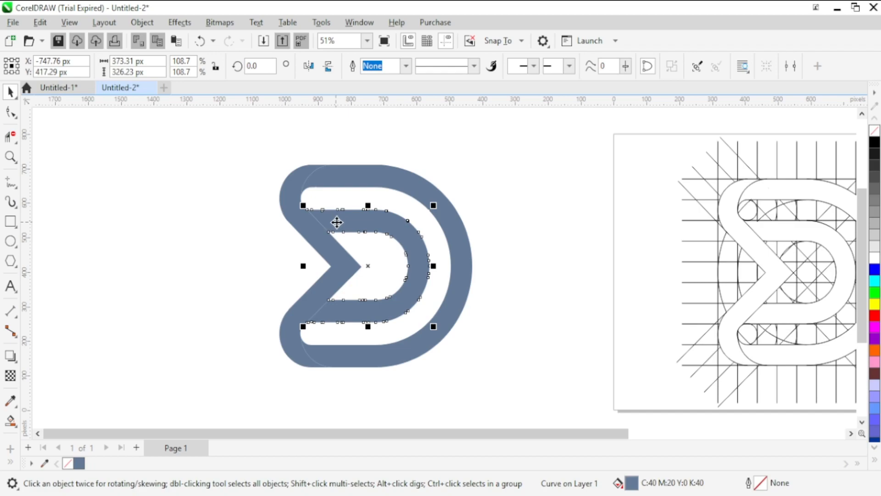
pyautogui.click(12, 117)
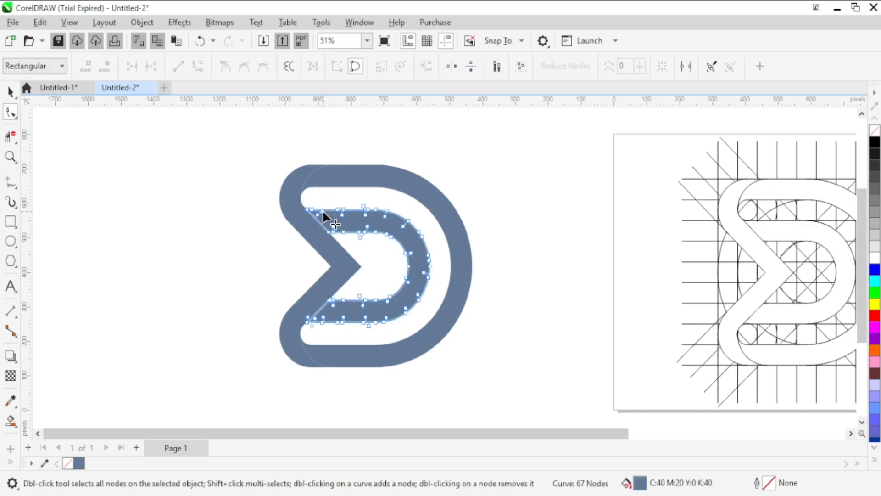
pyautogui.click(431, 211)
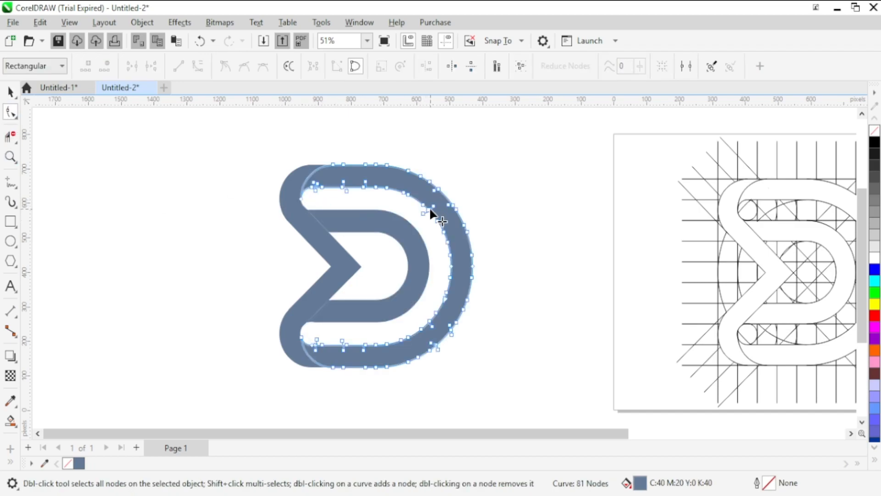
pyautogui.doubleClick(431, 211)
pyautogui.click(10, 91)
pyautogui.click(136, 167)
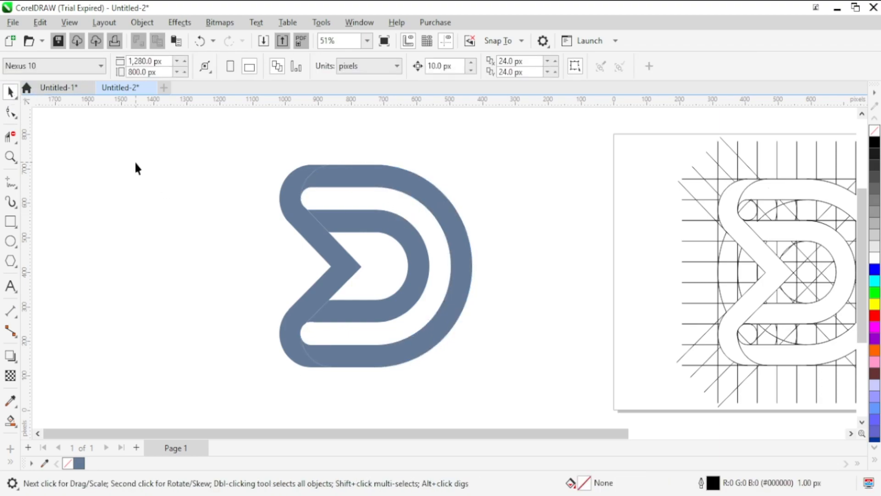
# Apply a horizontal linear gradient from magenta at the left to yellow at the right across all three logo shapes.
pyautogui.moveTo(530, 379); pyautogui.dragTo(532, 381)
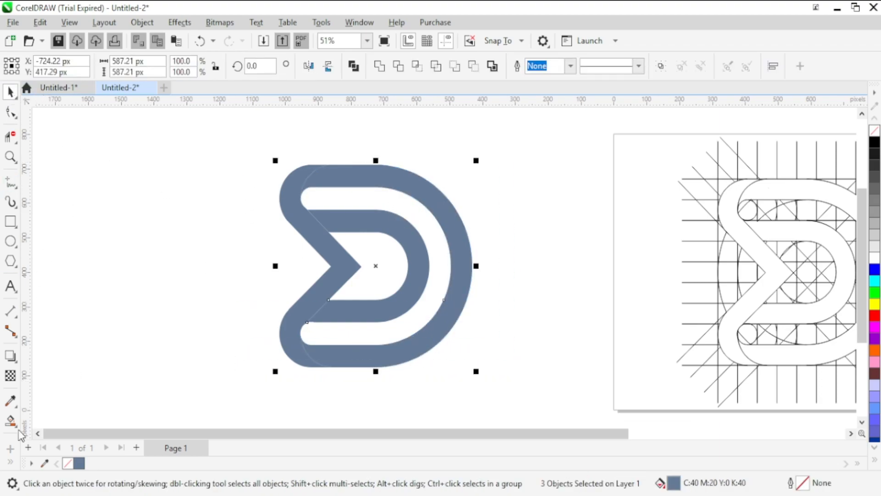
pyautogui.press('g')
pyautogui.moveTo(274, 262); pyautogui.dragTo(494, 253)
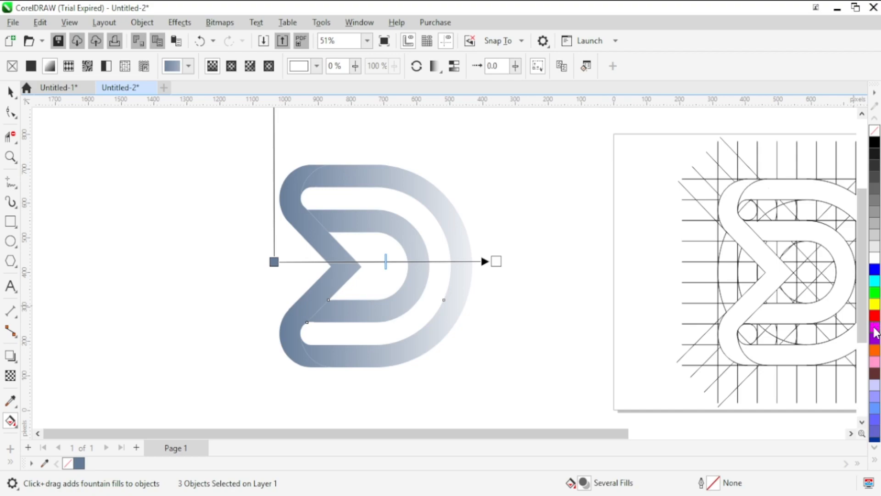
pyautogui.moveTo(875, 333); pyautogui.dragTo(276, 265)
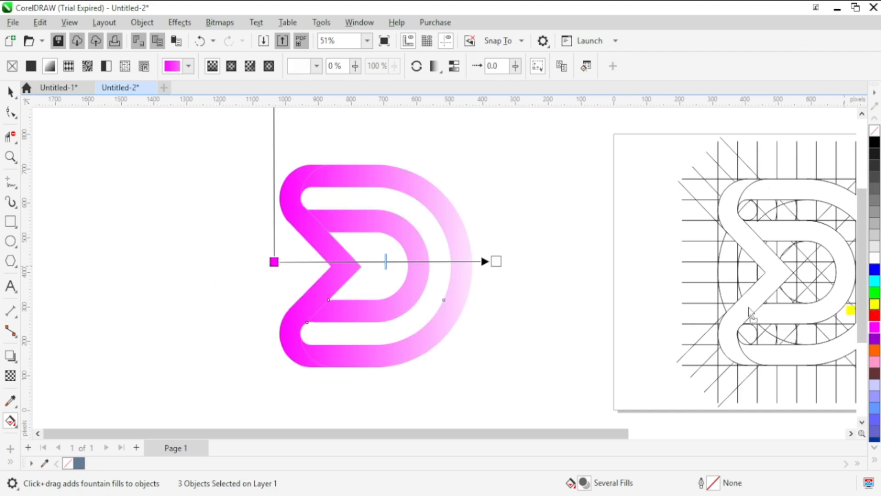
pyautogui.moveTo(749, 312); pyautogui.dragTo(495, 264)
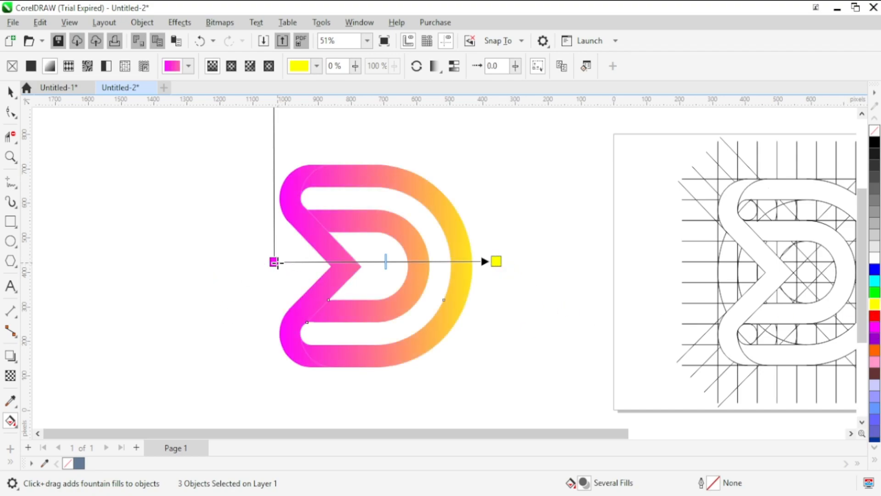
# Recolor the gradient's start pinkish red and its end golden yellow, and pull both ends in to the logo's outer edges.
pyautogui.moveTo(274, 262); pyautogui.dragTo(283, 262)
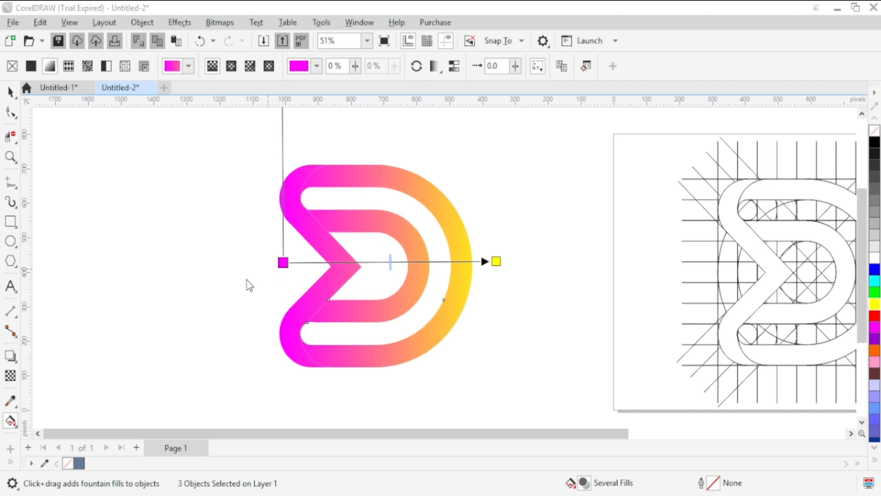
pyautogui.click(311, 213)
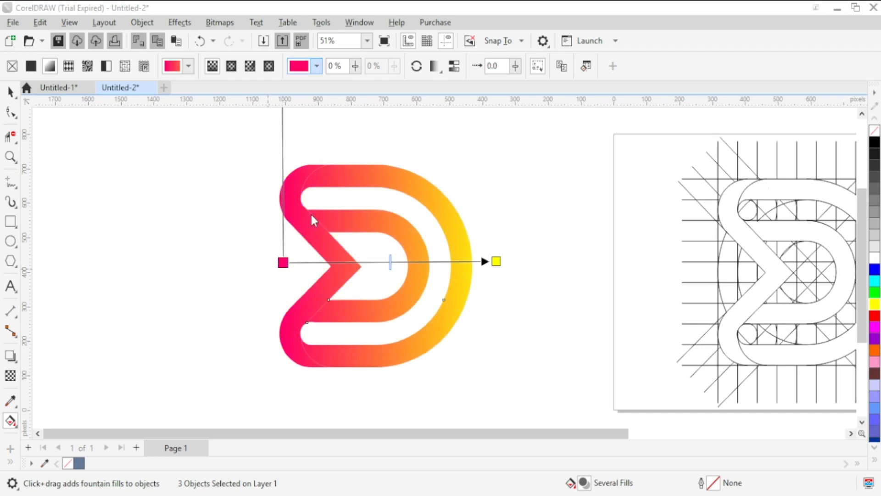
pyautogui.click(496, 261)
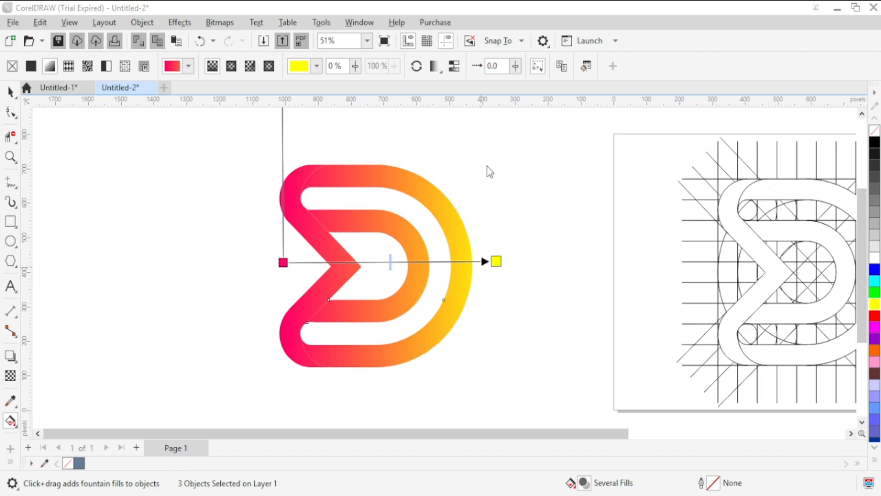
pyautogui.click(477, 149)
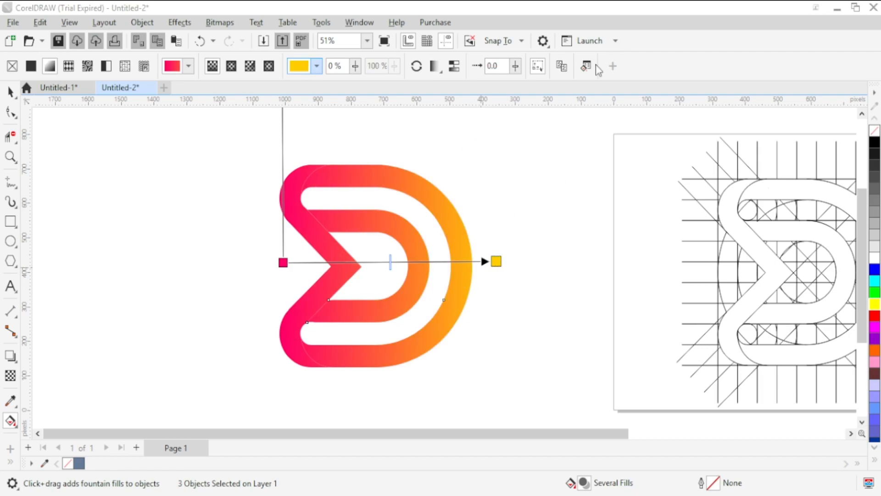
pyautogui.moveTo(496, 261); pyautogui.dragTo(463, 262)
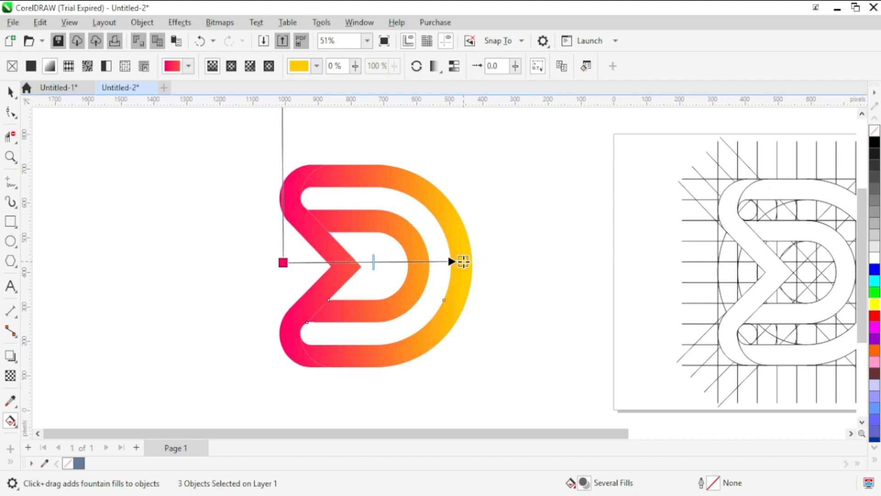
pyautogui.click(10, 92)
# Duplicate the inner D-shaped band about 6 px to the right and give the copy a uniform transparency of 77.
pyautogui.click(318, 216)
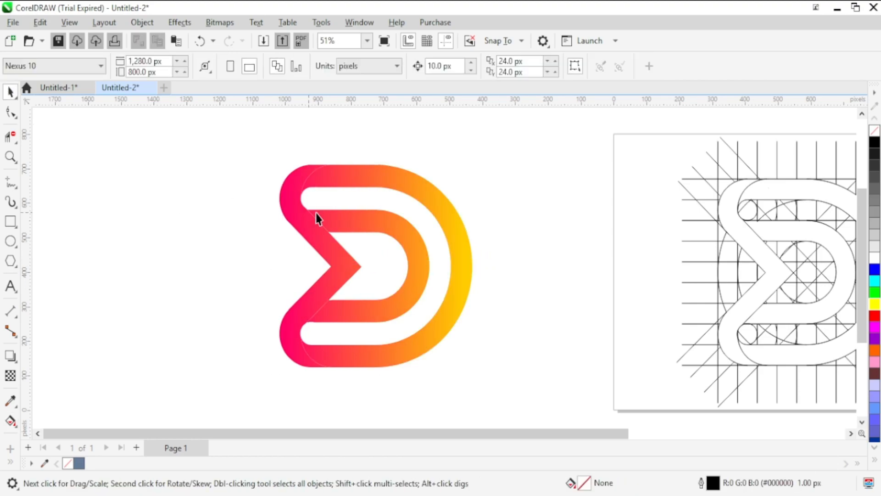
pyautogui.moveTo(307, 209)
pyautogui.mouseDown()
pyautogui.moveTo(315, 202)
pyautogui.moveTo(308, 208)
pyautogui.mouseUp()
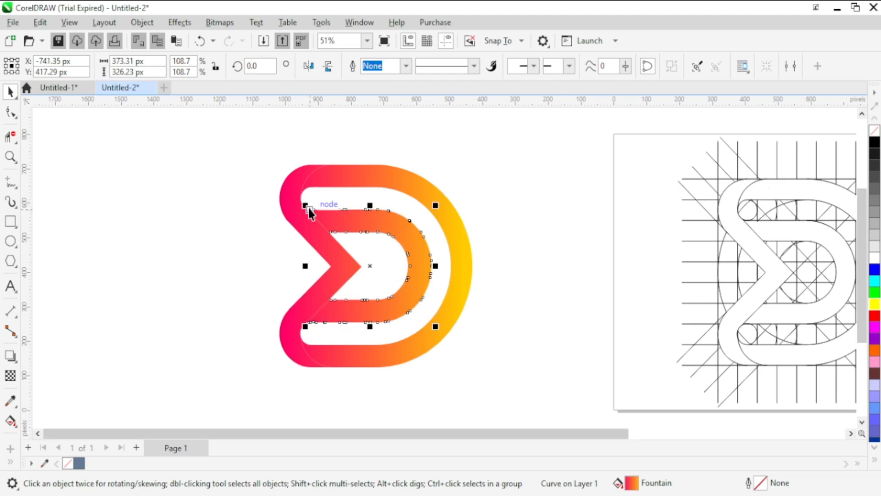
pyautogui.click(245, 225)
pyautogui.click(334, 225)
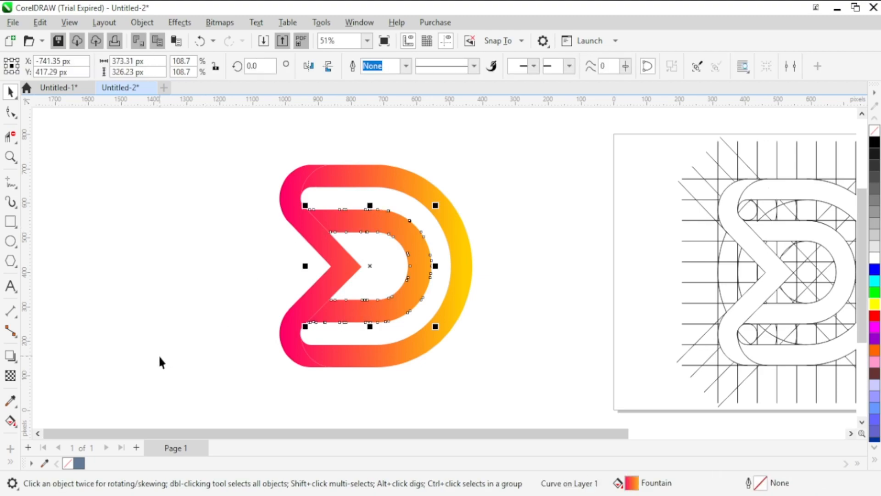
pyautogui.click(10, 377)
pyautogui.click(364, 339)
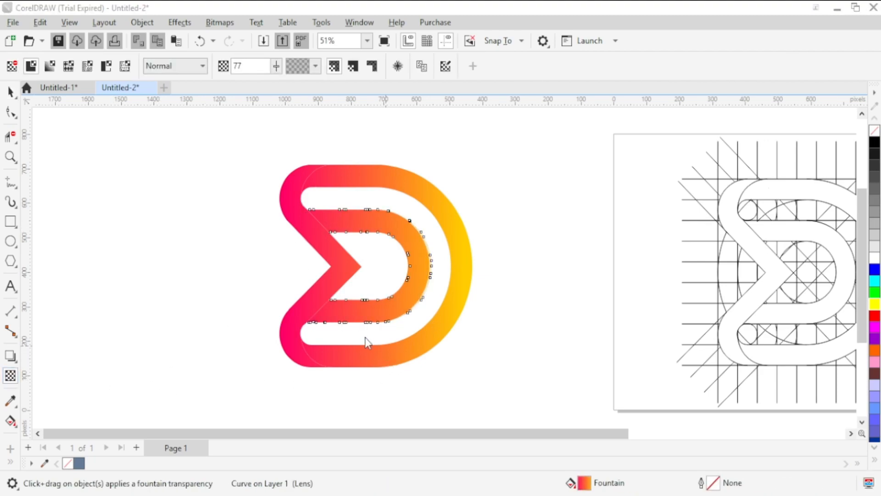
pyautogui.click(228, 301)
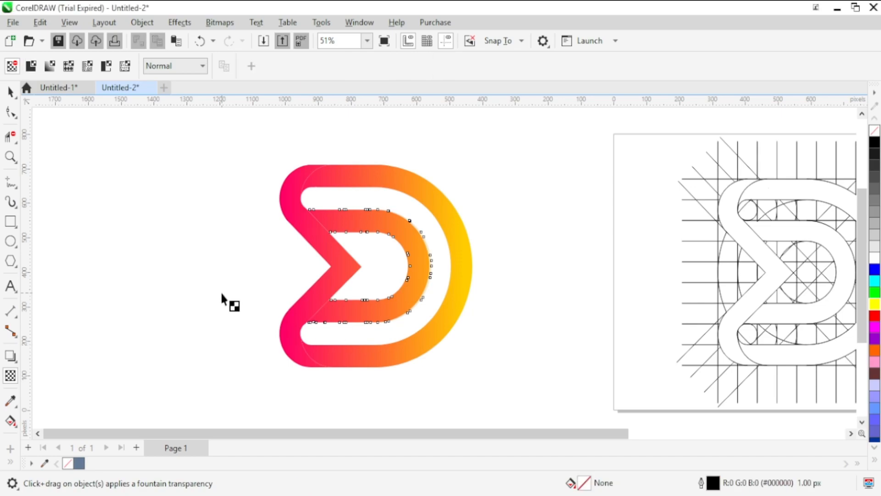
# Select the inner band's transparent copy and make the start color of its gradient black.
pyautogui.click(7, 99)
pyautogui.moveTo(312, 208); pyautogui.dragTo(428, 265)
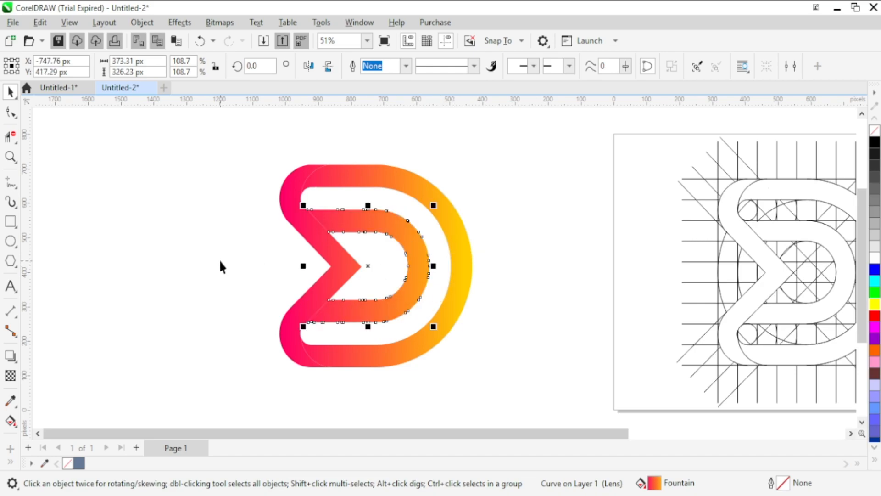
pyautogui.click(10, 421)
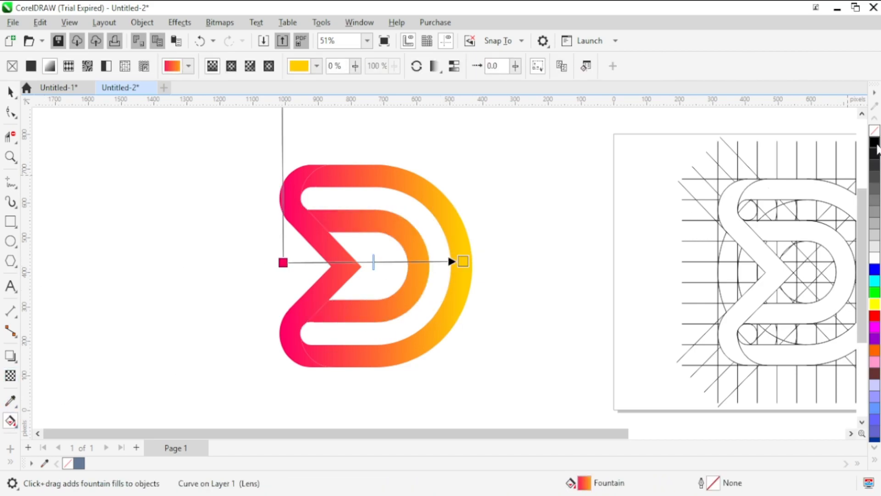
pyautogui.moveTo(877, 149); pyautogui.dragTo(284, 262)
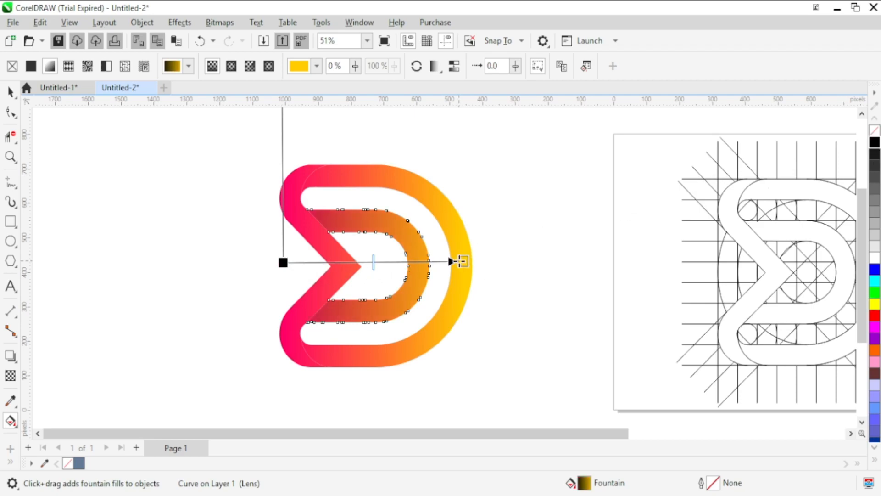
# Shorten the inner copy's gradient to its left part and make the yellow end 100% transparent, so only the band's beginnings are shaded.
pyautogui.moveTo(463, 261); pyautogui.dragTo(389, 264)
pyautogui.moveTo(283, 262); pyautogui.dragTo(303, 264)
pyautogui.moveTo(387, 265); pyautogui.dragTo(371, 263)
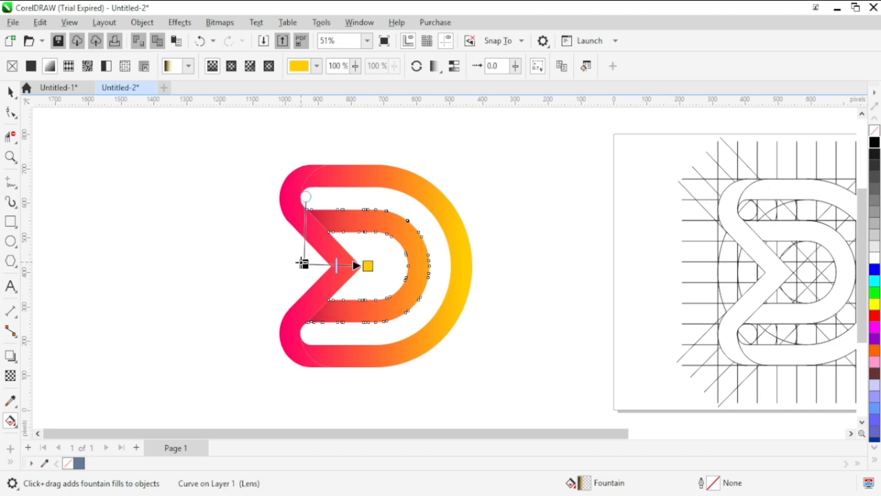
pyautogui.moveTo(303, 263); pyautogui.dragTo(307, 265)
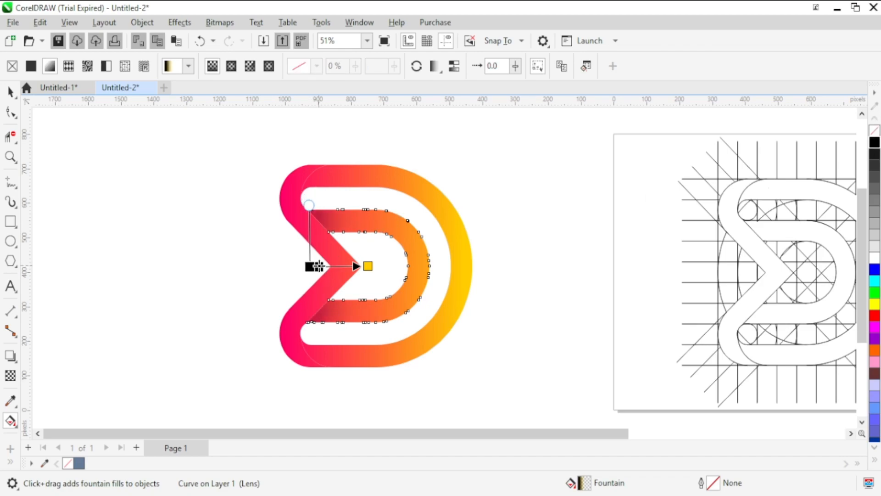
# Duplicate the outer D-shaped band in place and give the copy a uniform transparency of 79.
pyautogui.click(345, 172)
pyautogui.click(10, 92)
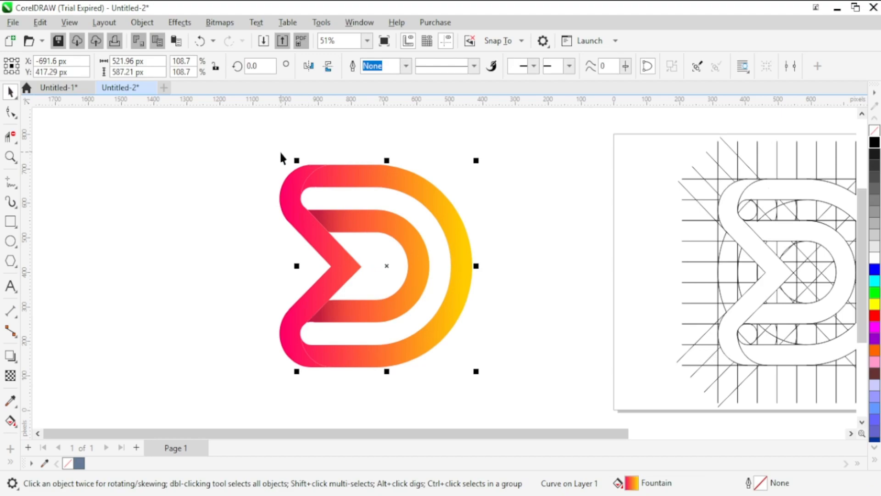
pyautogui.hotkey('ctrl', 'd')
pyautogui.moveTo(325, 164)
pyautogui.mouseDown()
pyautogui.moveTo(340, 156)
pyautogui.moveTo(332, 170)
pyautogui.mouseUp()
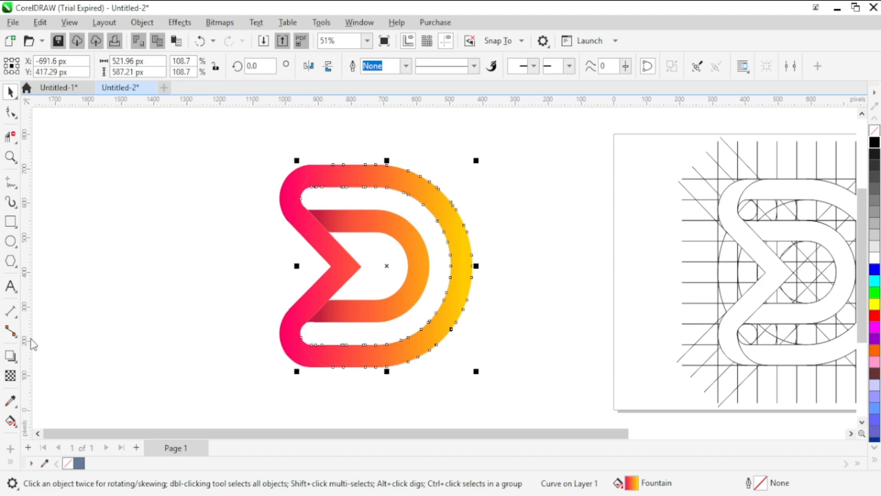
pyautogui.click(10, 375)
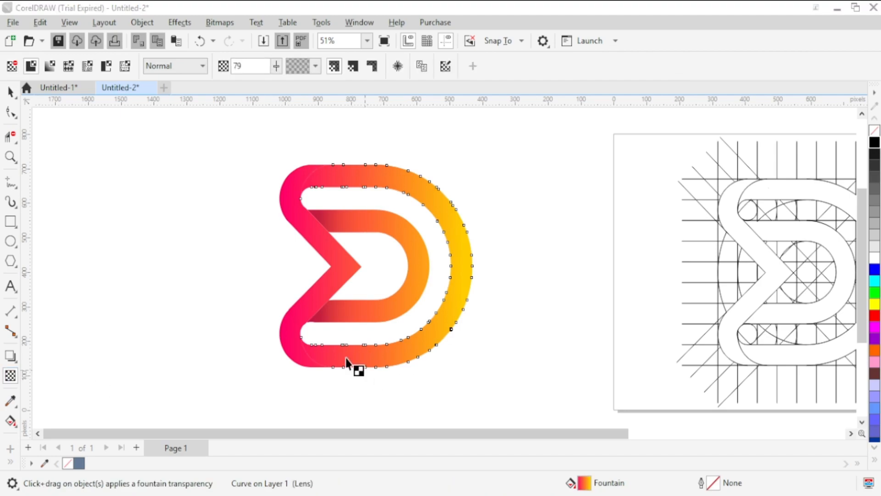
# Make the outer copy's gradient run from black to fully transparent yellow, shortened to the logo's left part.
pyautogui.click(10, 420)
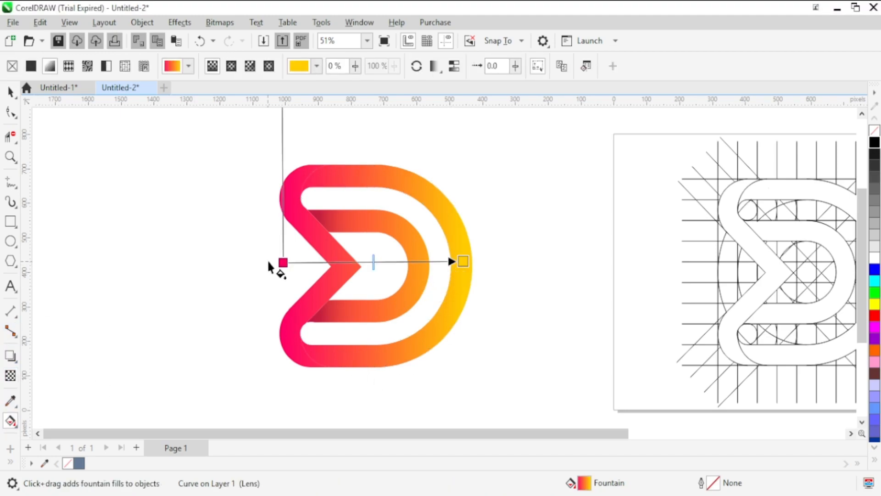
pyautogui.moveTo(874, 142); pyautogui.dragTo(283, 263)
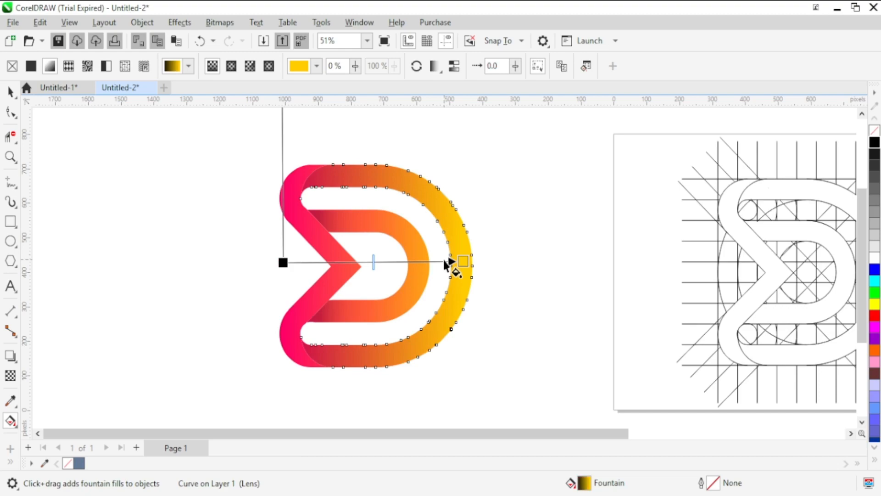
pyautogui.moveTo(492, 277); pyautogui.dragTo(378, 262)
pyautogui.moveTo(283, 262); pyautogui.dragTo(314, 263)
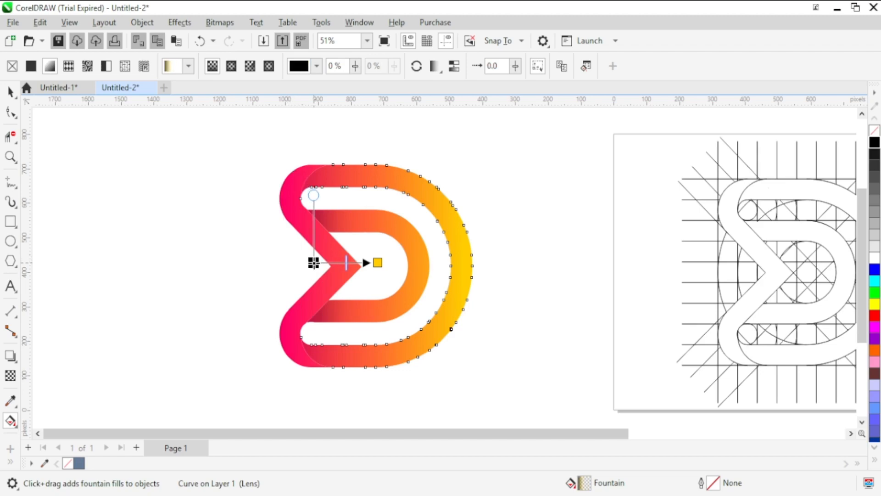
# Add a second black stop at 21% of the outer copy's gradient, pull the yellow end closer to it, and deselect the shape.
pyautogui.moveTo(874, 146); pyautogui.dragTo(318, 264)
pyautogui.click(319, 263)
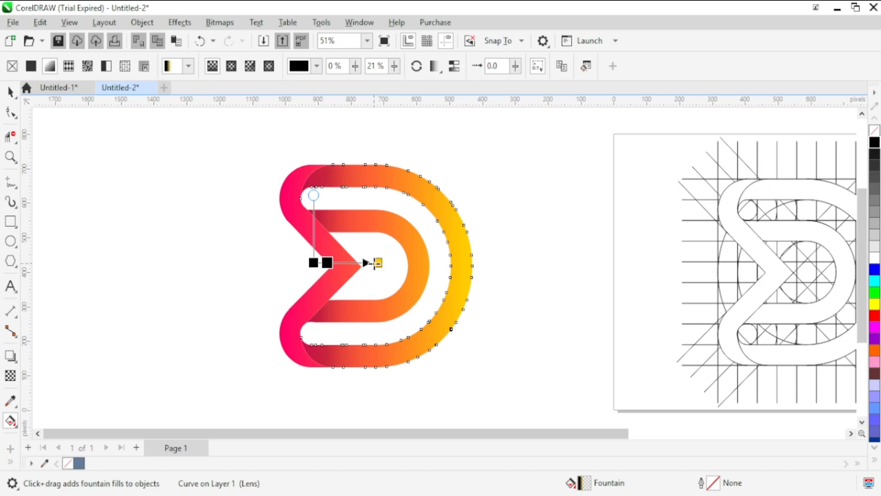
pyautogui.moveTo(375, 262); pyautogui.dragTo(362, 260)
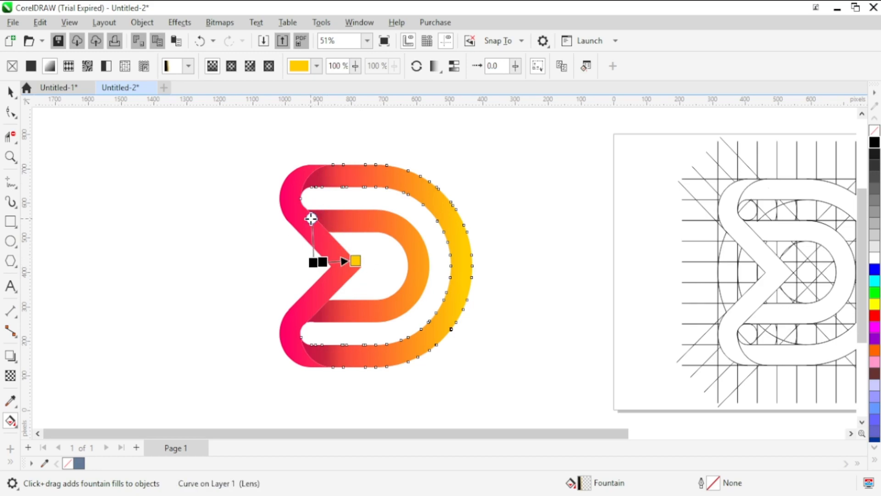
pyautogui.click(312, 217)
pyautogui.click(10, 92)
pyautogui.click(153, 151)
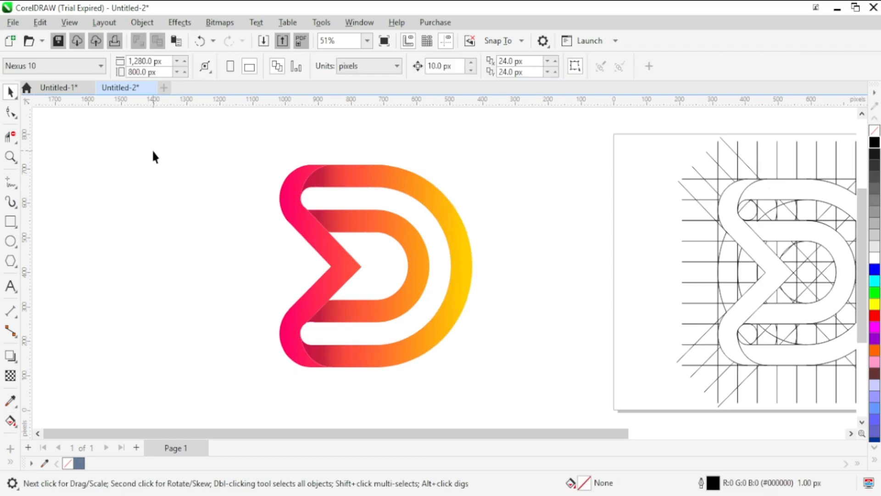
# Draw a background rectangle about 1378 by 862 px behind the logo and fill it with dark teal (#003333).
pyautogui.click(10, 221)
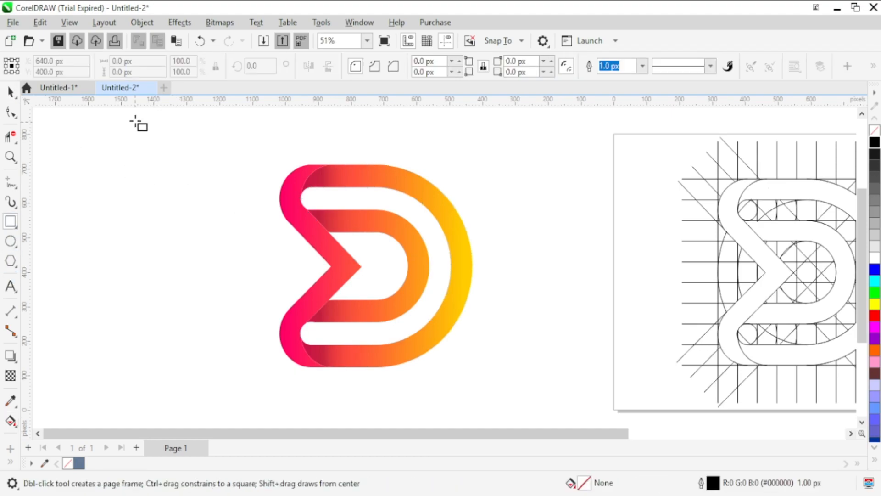
pyautogui.moveTo(135, 119); pyautogui.dragTo(588, 416)
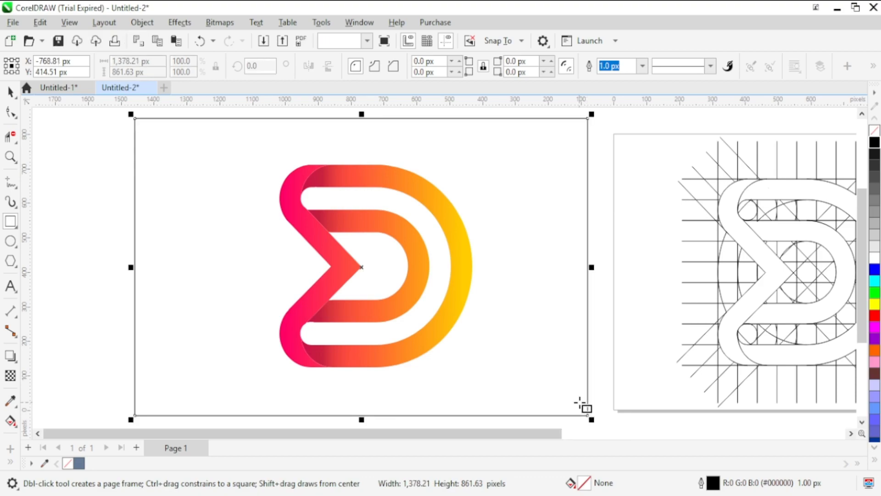
pyautogui.scroll(-5, 875, 403)
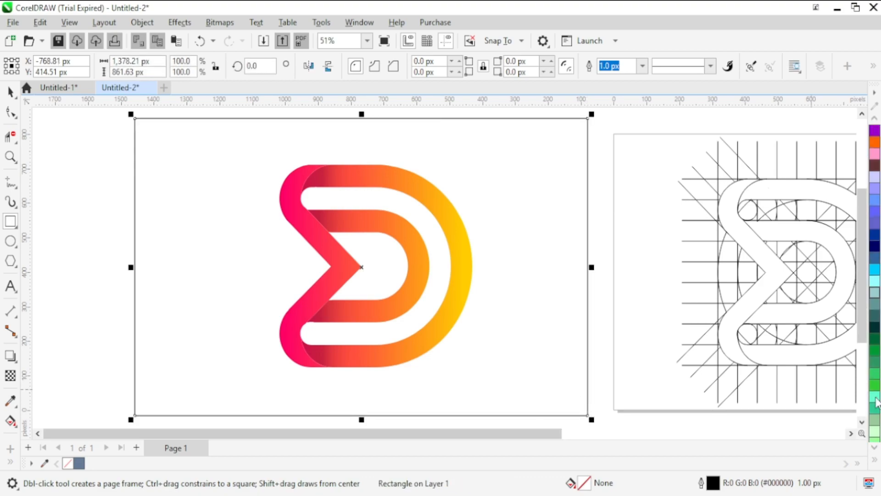
pyautogui.click(874, 327)
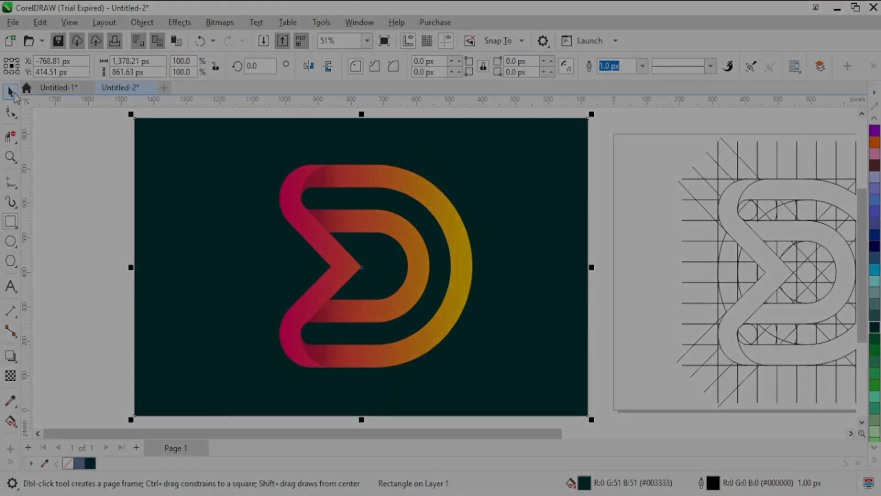
pyautogui.click(10, 92)
pyautogui.click(98, 174)
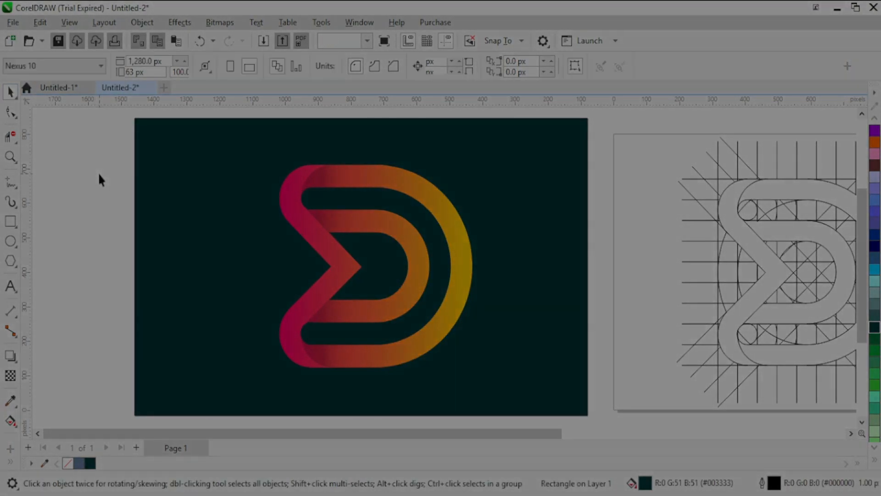